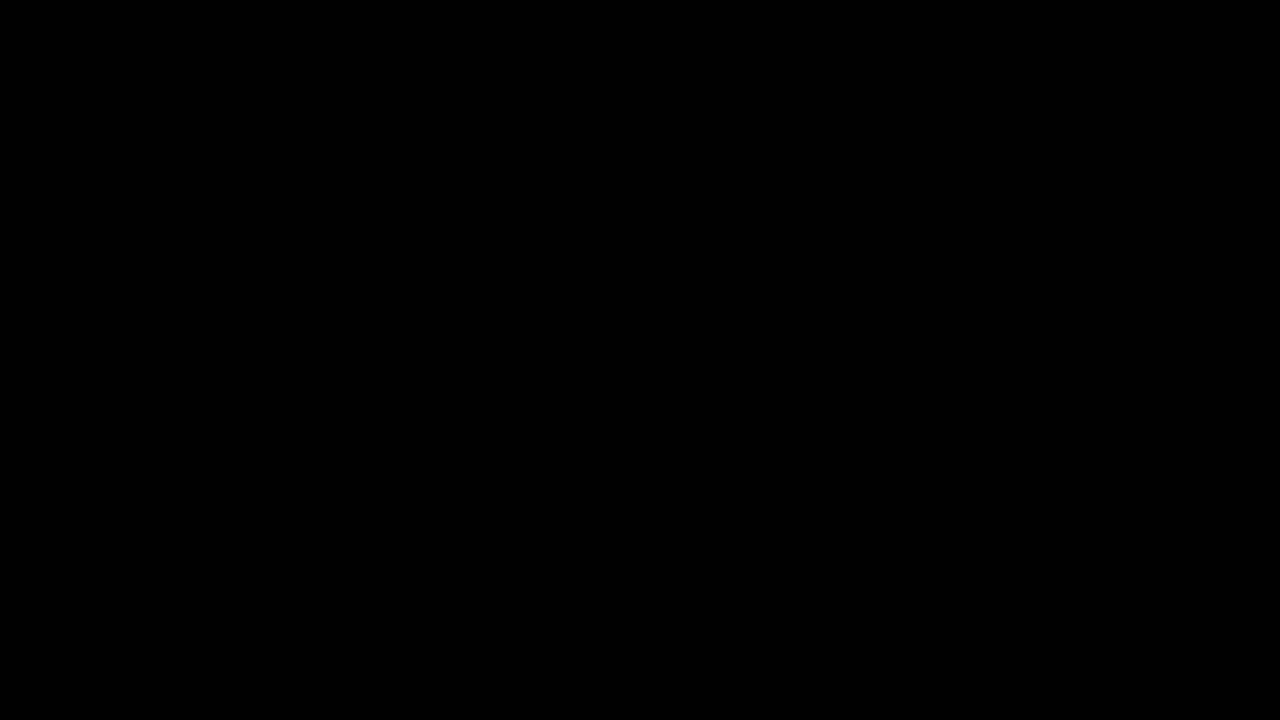
Step: Scroll down the Music site home page toward the News section
{"action": "scroll", "coordinate": [60, 603], "scroll_direction": "down", "scroll_amount": 5}
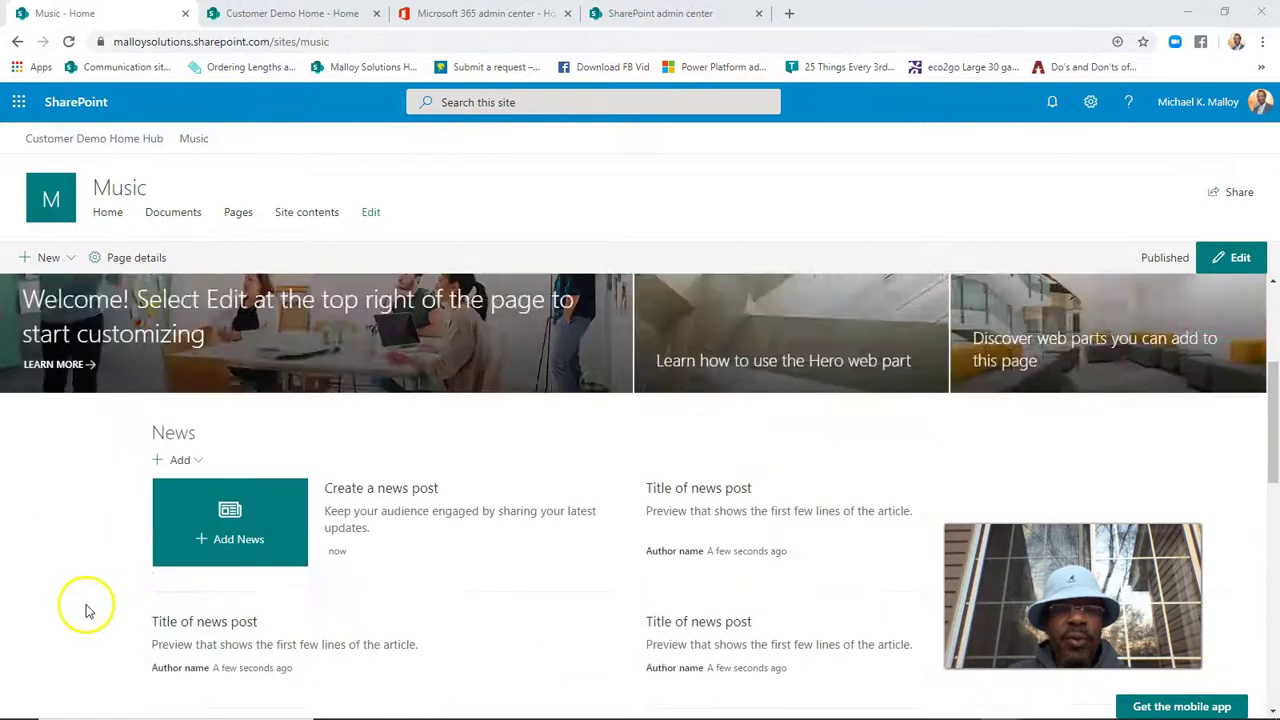
Step: Open the Music site's Site contents from the Settings gear menu
{"action": "scroll", "coordinate": [86, 610], "scroll_direction": "down", "scroll_amount": 2}
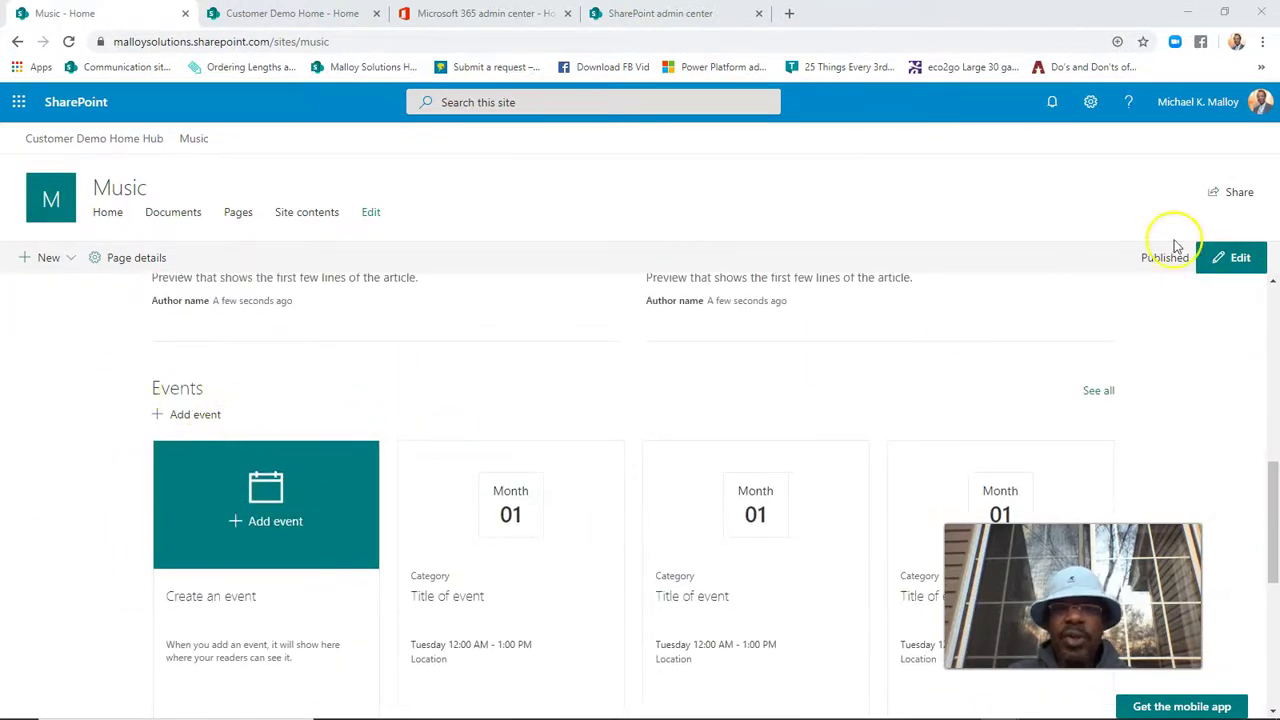
{"action": "left_click", "coordinate": [1091, 102]}
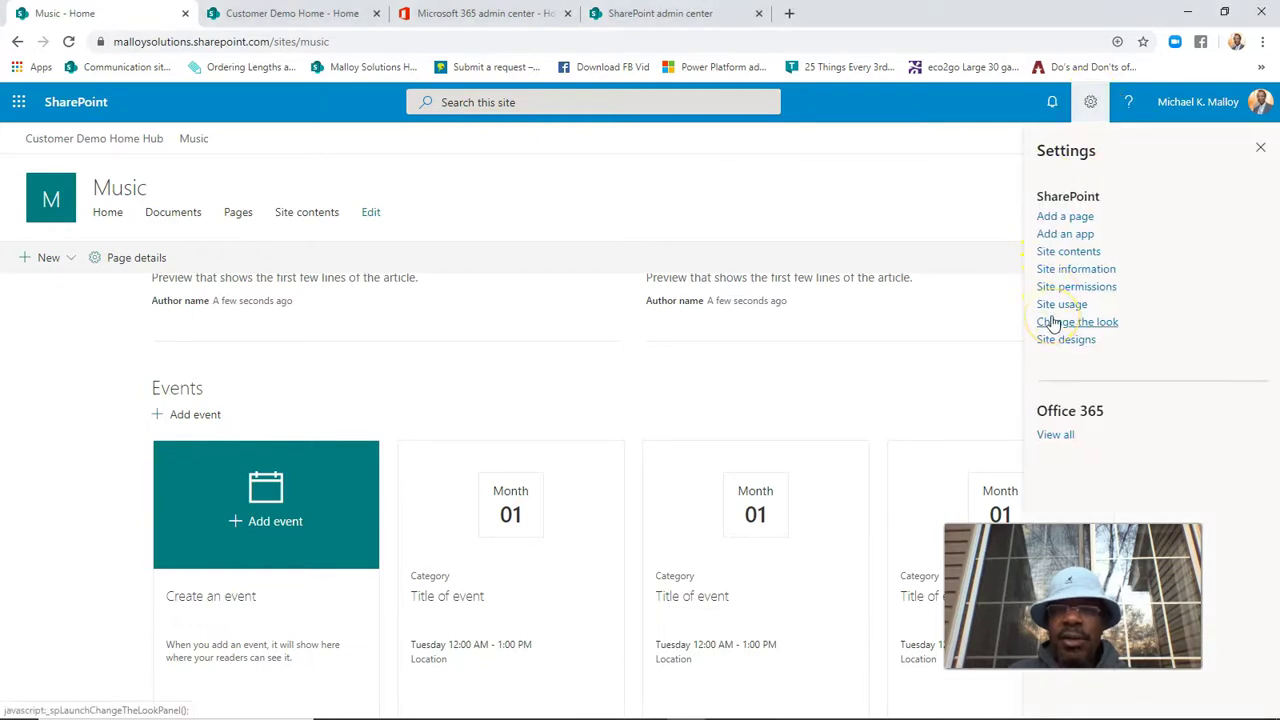
{"action": "left_click", "coordinate": [1062, 253]}
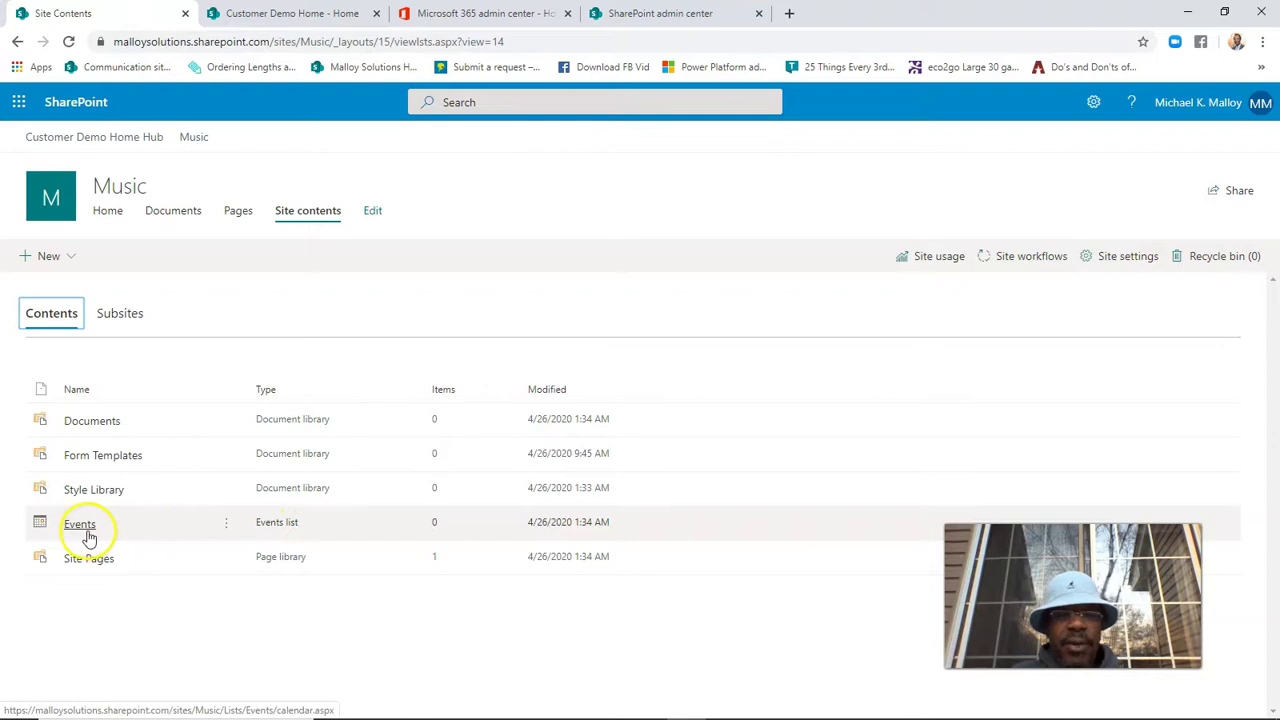
Step: Open the Events list's April 2020 calendar and display its CALENDAR ribbon commands
{"action": "left_click", "coordinate": [92, 527]}
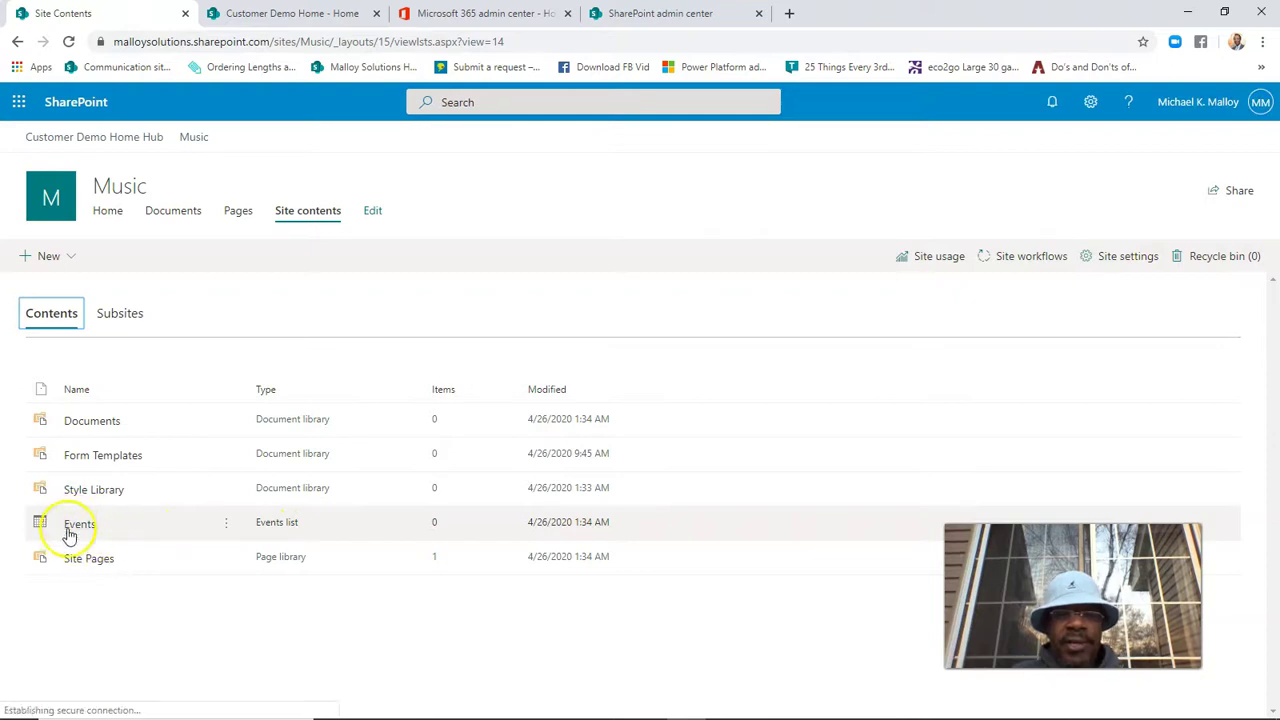
{"action": "left_click", "coordinate": [72, 526]}
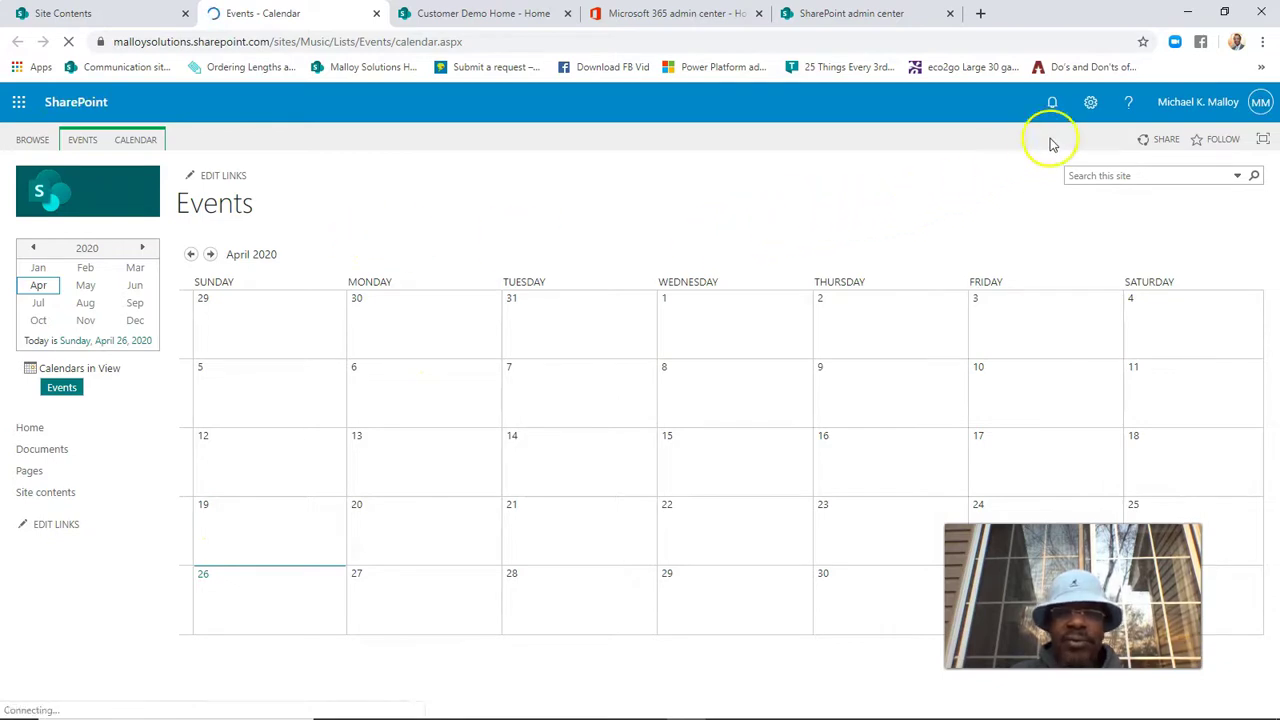
{"action": "left_click", "coordinate": [1090, 104]}
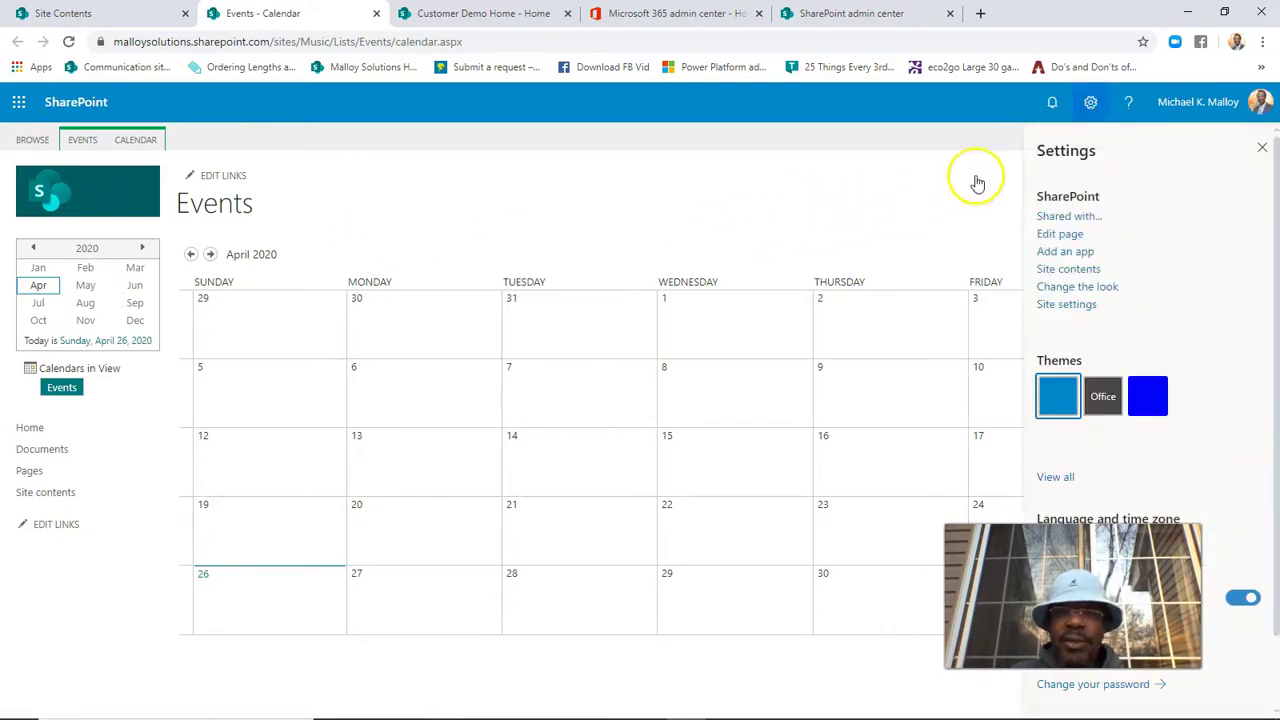
{"action": "left_click", "coordinate": [134, 142]}
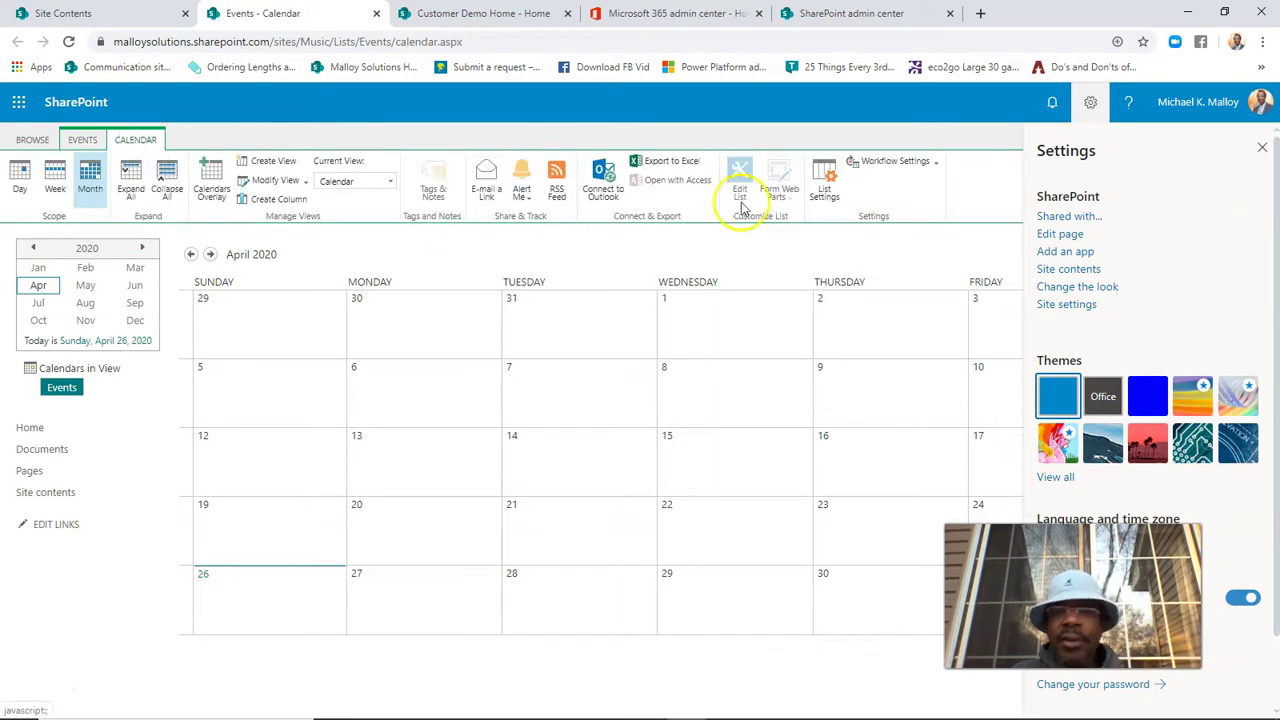
Step: Check the Events list's advanced settings, cancel without changes, and go back to the Events calendar
{"action": "left_click", "coordinate": [824, 182]}
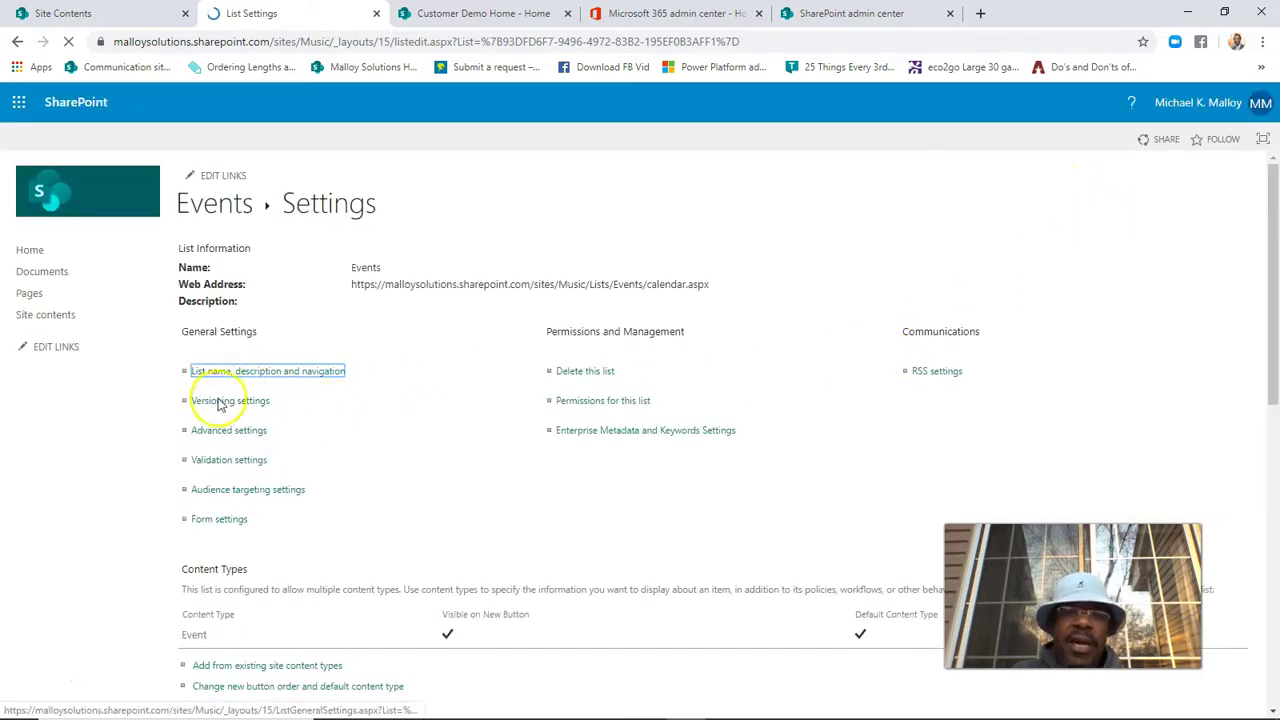
{"action": "left_click", "coordinate": [209, 436]}
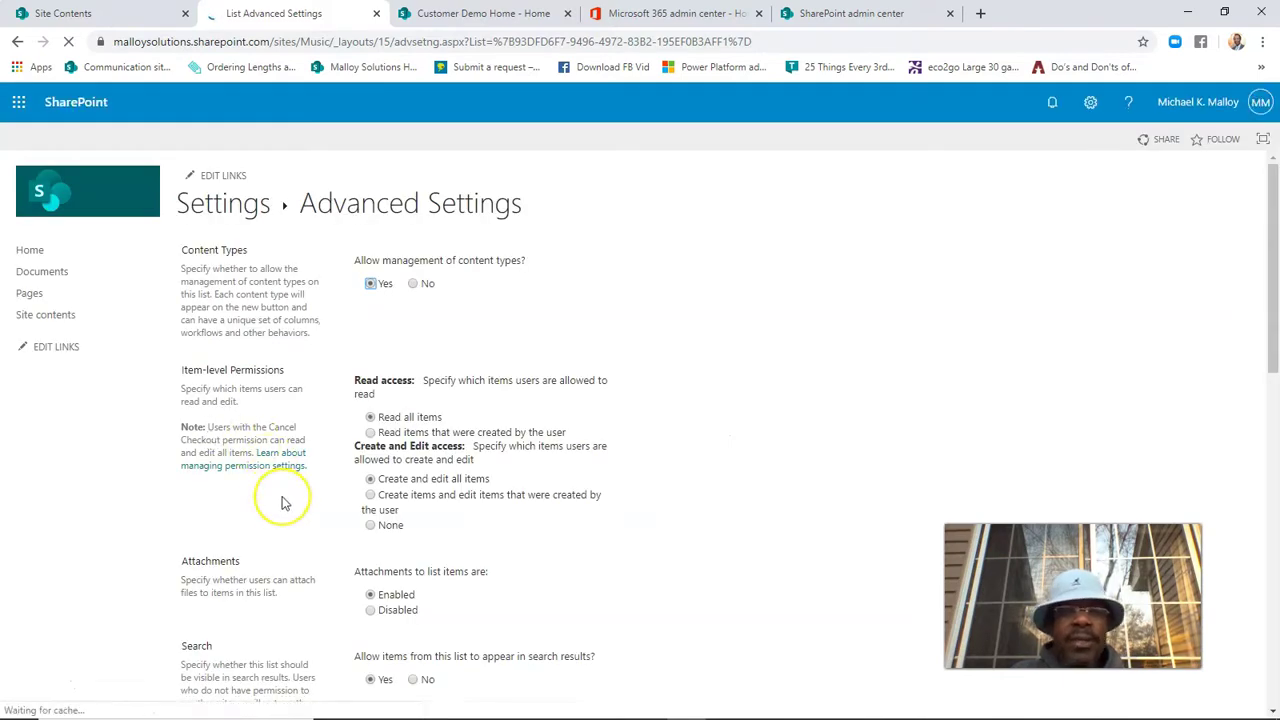
{"action": "scroll", "coordinate": [282, 502], "scroll_direction": "down", "scroll_amount": 6}
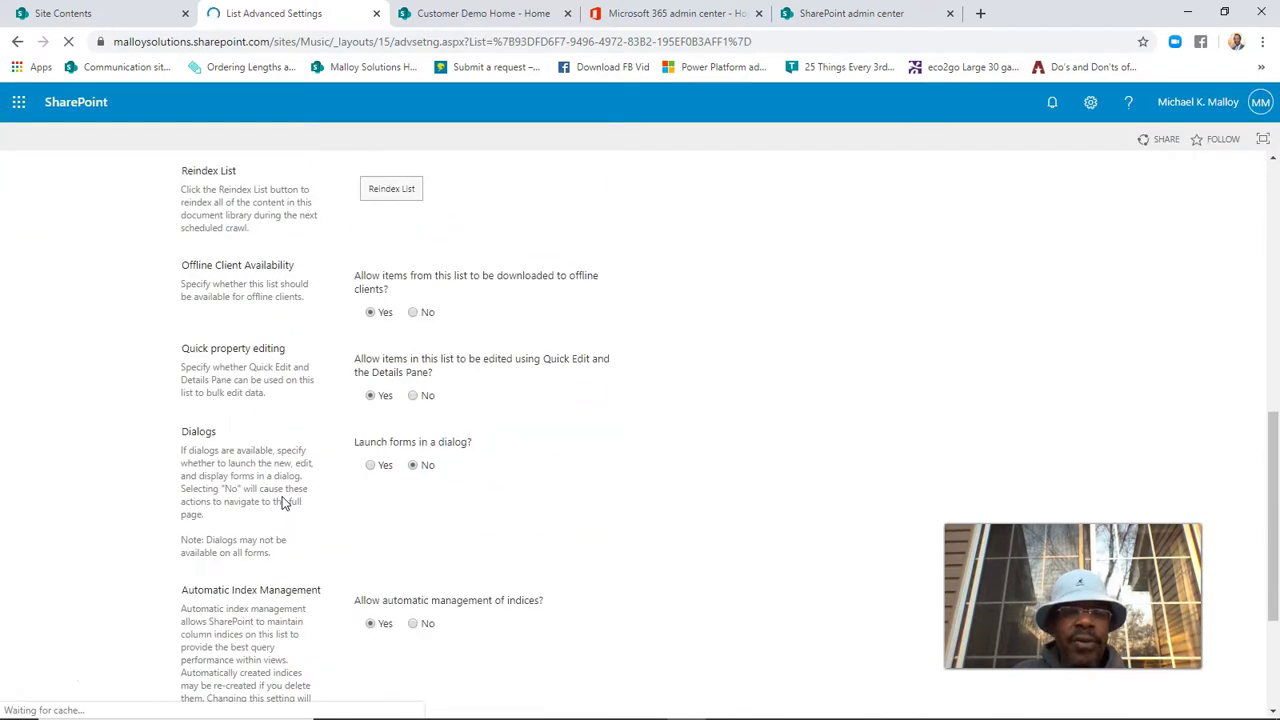
{"action": "scroll", "coordinate": [282, 502], "scroll_direction": "down", "scroll_amount": 3}
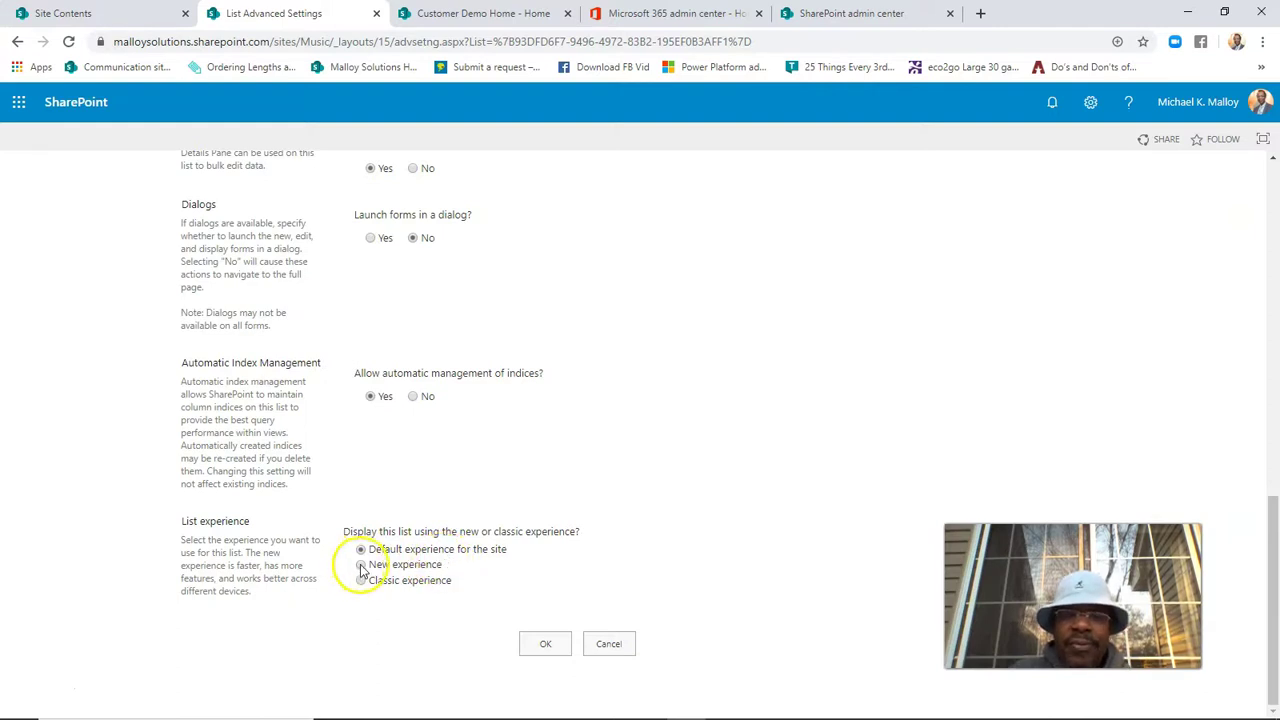
{"action": "left_click", "coordinate": [612, 646]}
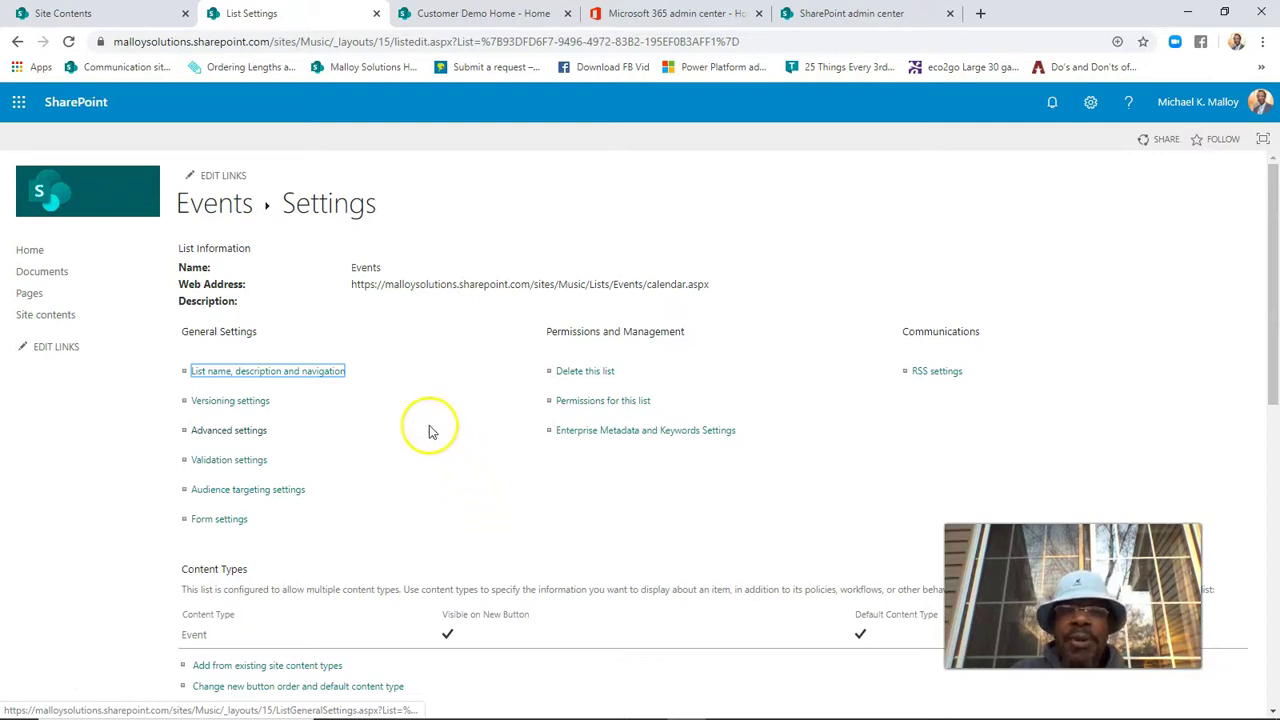
{"action": "left_click", "coordinate": [214, 210]}
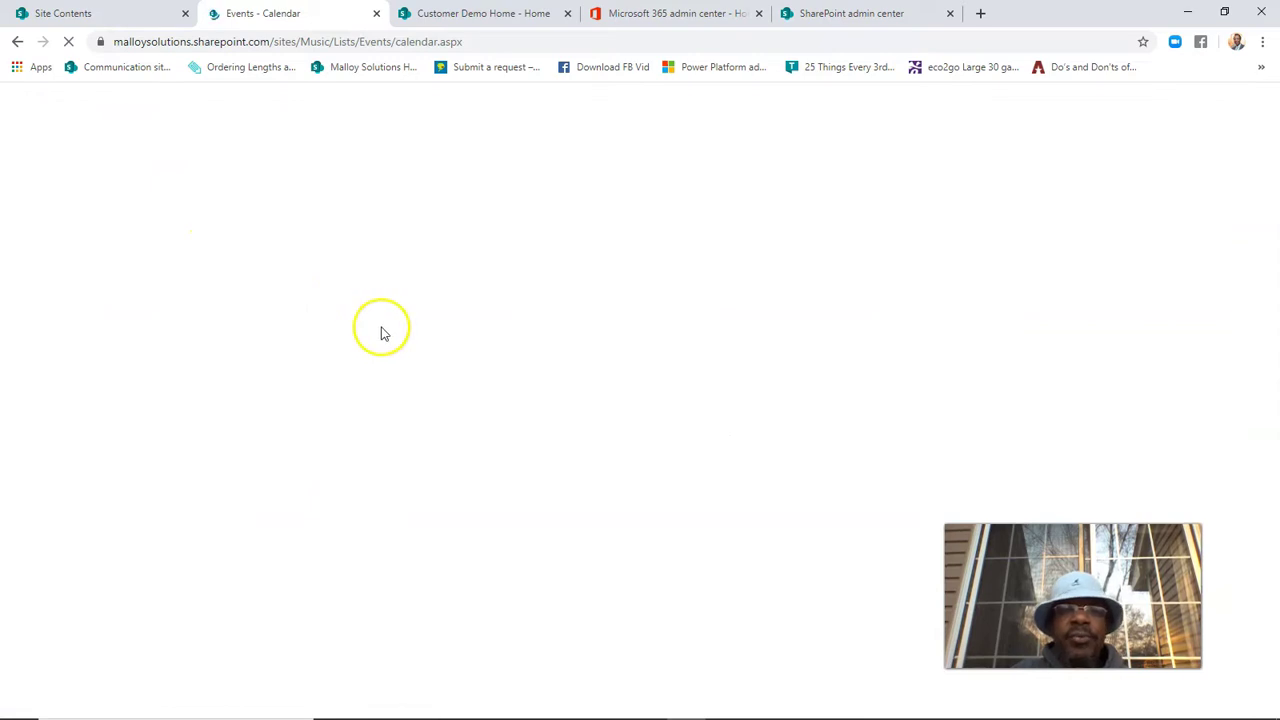
Step: Return to the Music home page and start a new event from its Events section
{"action": "left_click", "coordinate": [108, 197]}
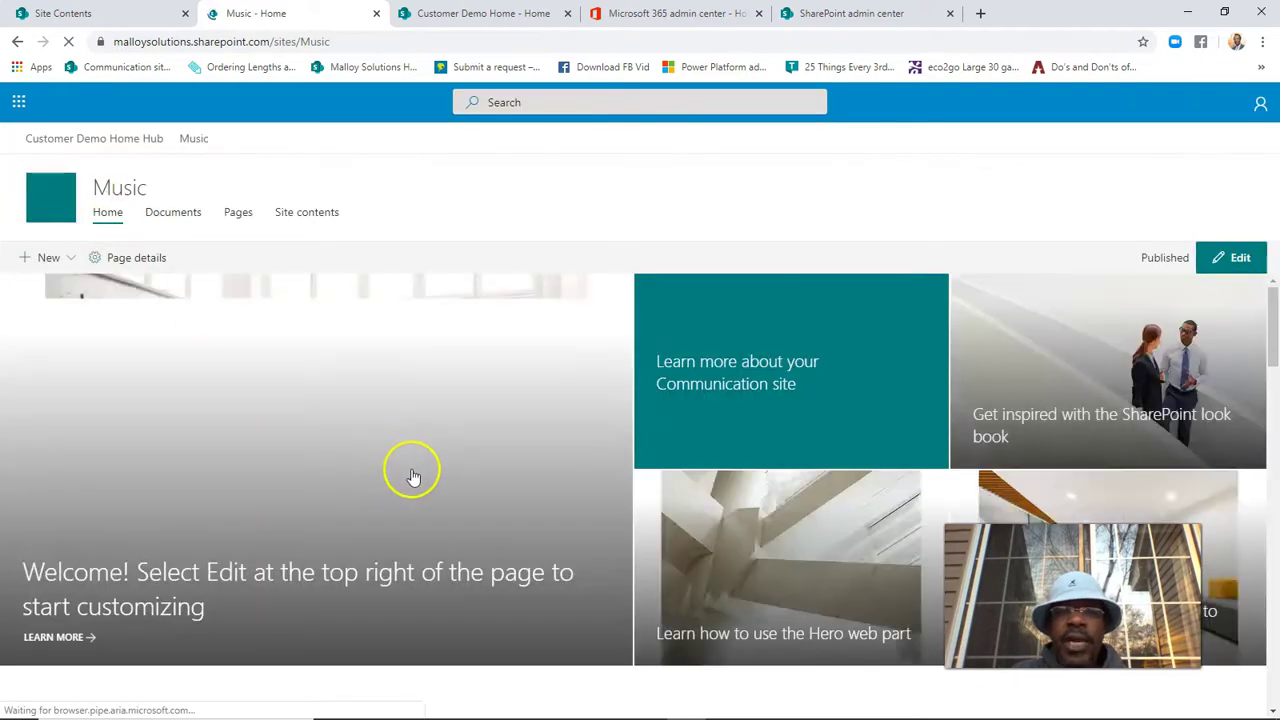
{"action": "scroll", "coordinate": [431, 490], "scroll_direction": "down", "scroll_amount": 2}
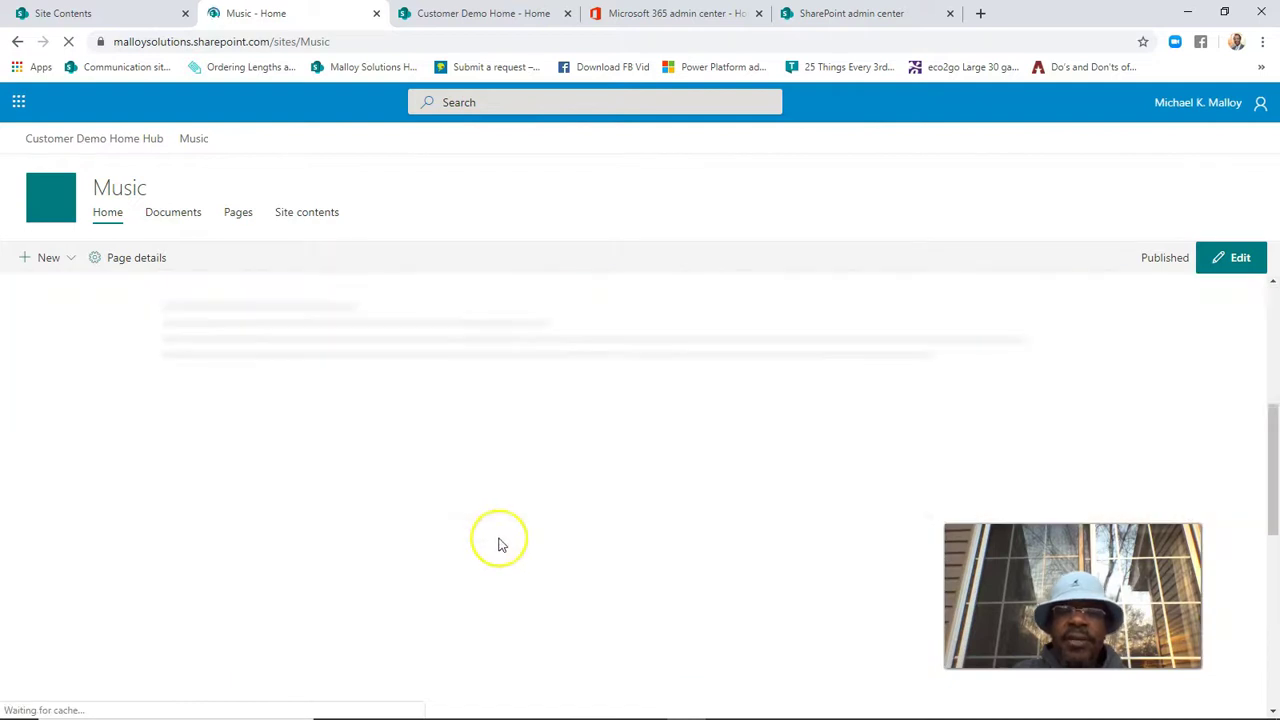
{"action": "scroll", "coordinate": [455, 547], "scroll_direction": "down", "scroll_amount": 1}
{"action": "left_click", "coordinate": [194, 496]}
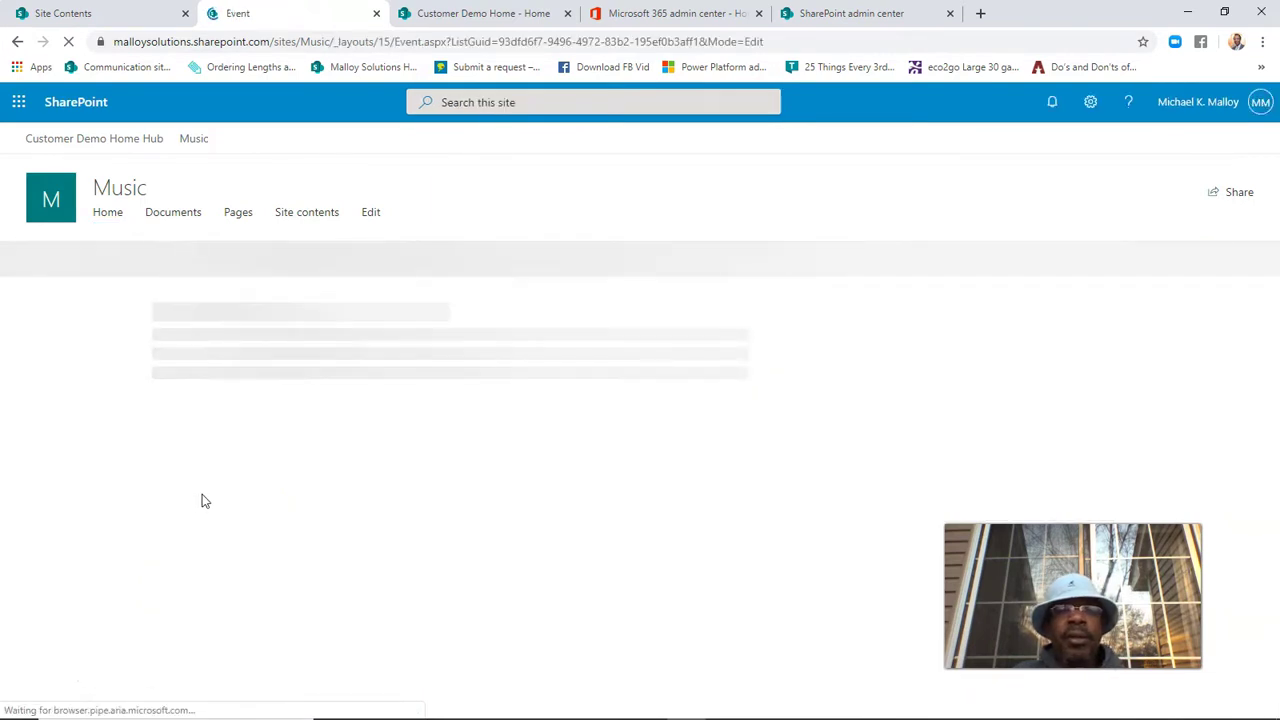
Step: Set the new event to start 8:00 PM on April 26, 2020, ending 9:00 PM, and try saving
{"action": "left_click", "coordinate": [241, 475]}
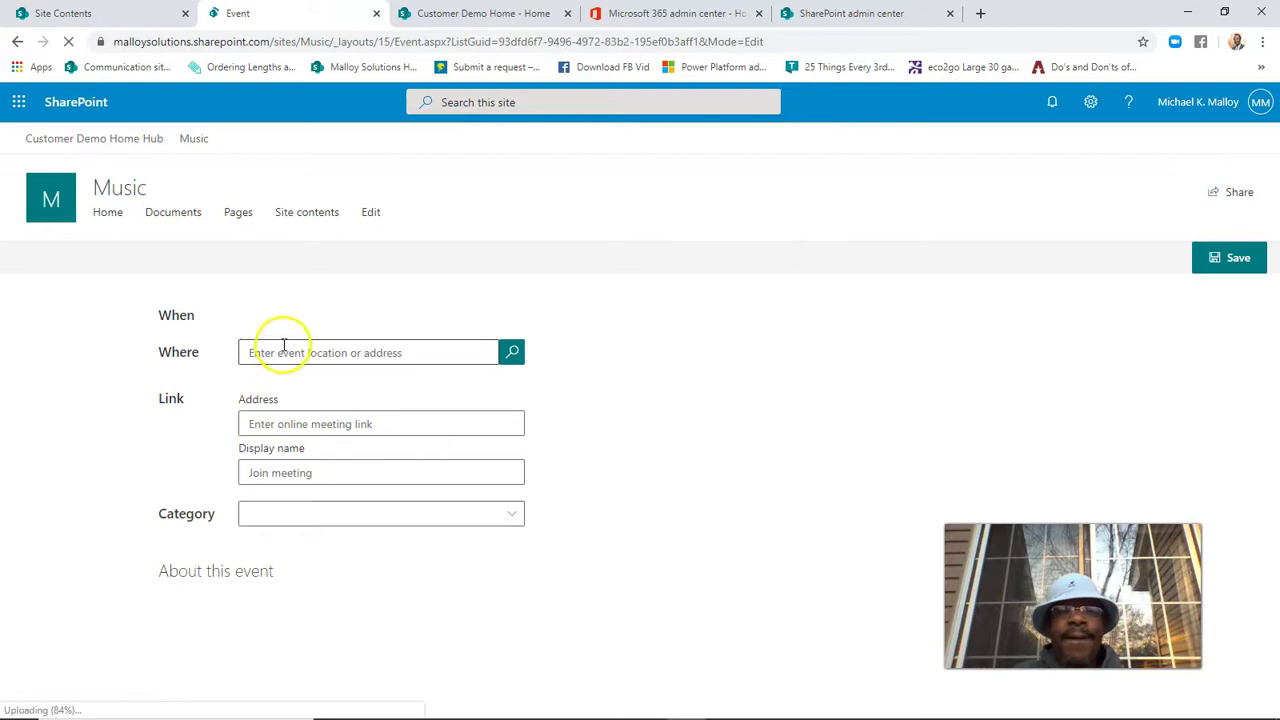
{"action": "scroll", "coordinate": [400, 486], "scroll_direction": "down", "scroll_amount": 1}
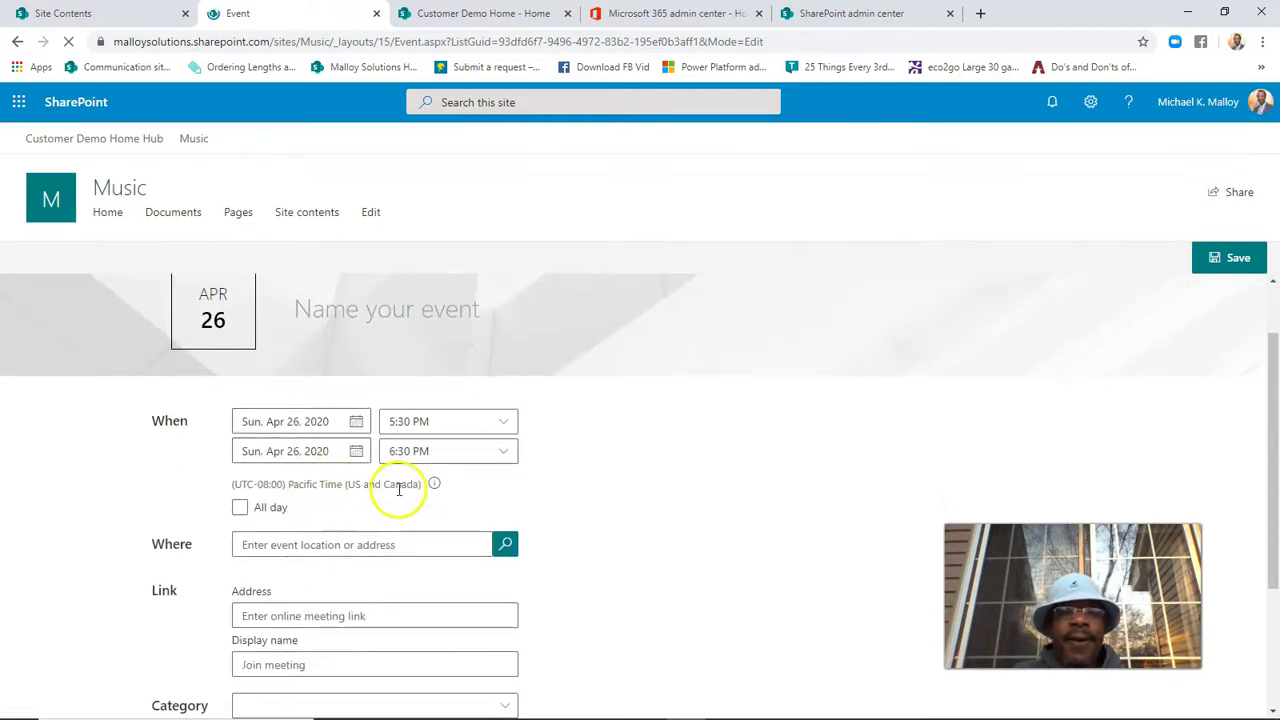
{"action": "scroll", "coordinate": [410, 505], "scroll_direction": "down", "scroll_amount": 1}
{"action": "scroll", "coordinate": [410, 505], "scroll_direction": "down", "scroll_amount": 1}
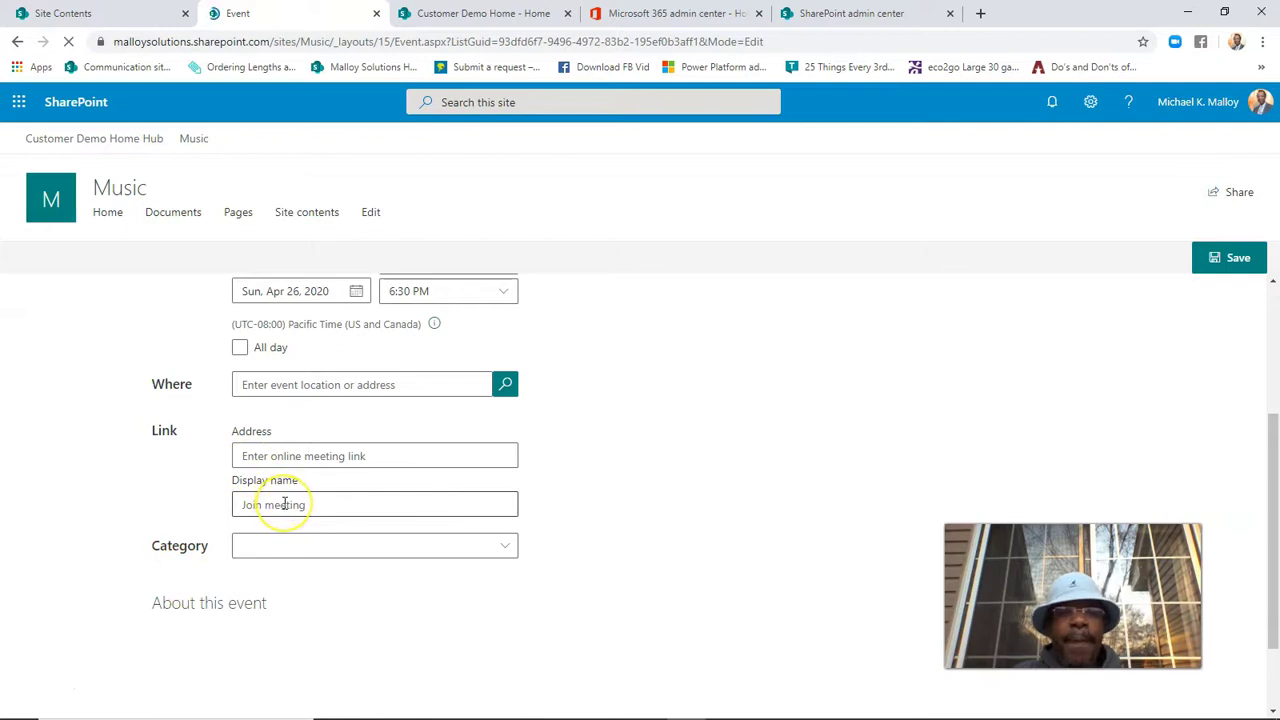
{"action": "scroll", "coordinate": [285, 505], "scroll_direction": "up", "scroll_amount": 1}
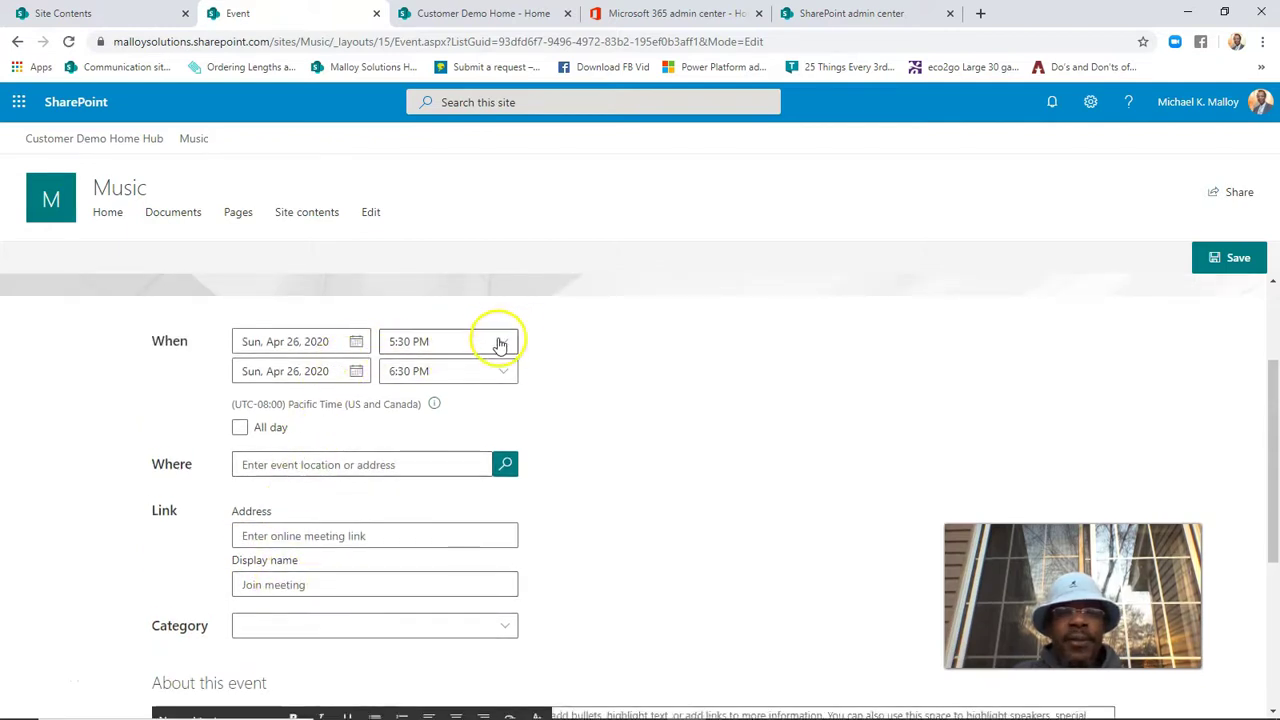
{"action": "left_click", "coordinate": [500, 342]}
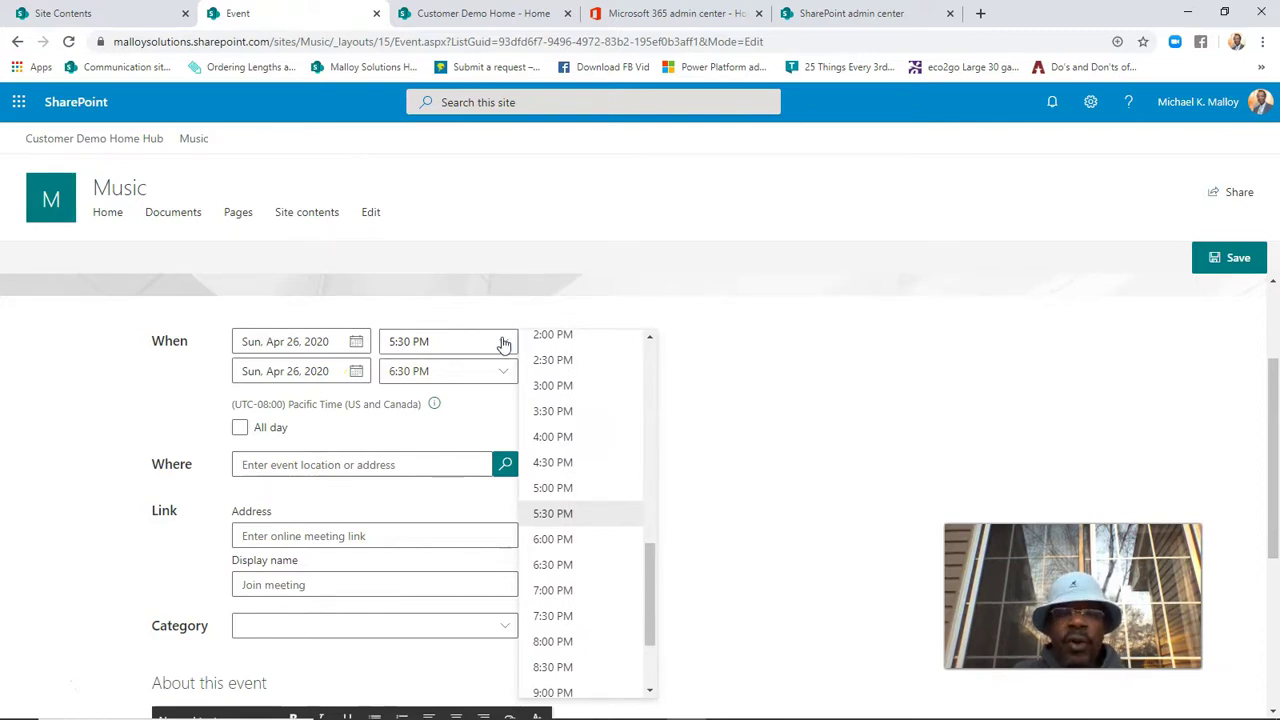
{"action": "scroll", "coordinate": [556, 605], "scroll_direction": "down", "scroll_amount": 1}
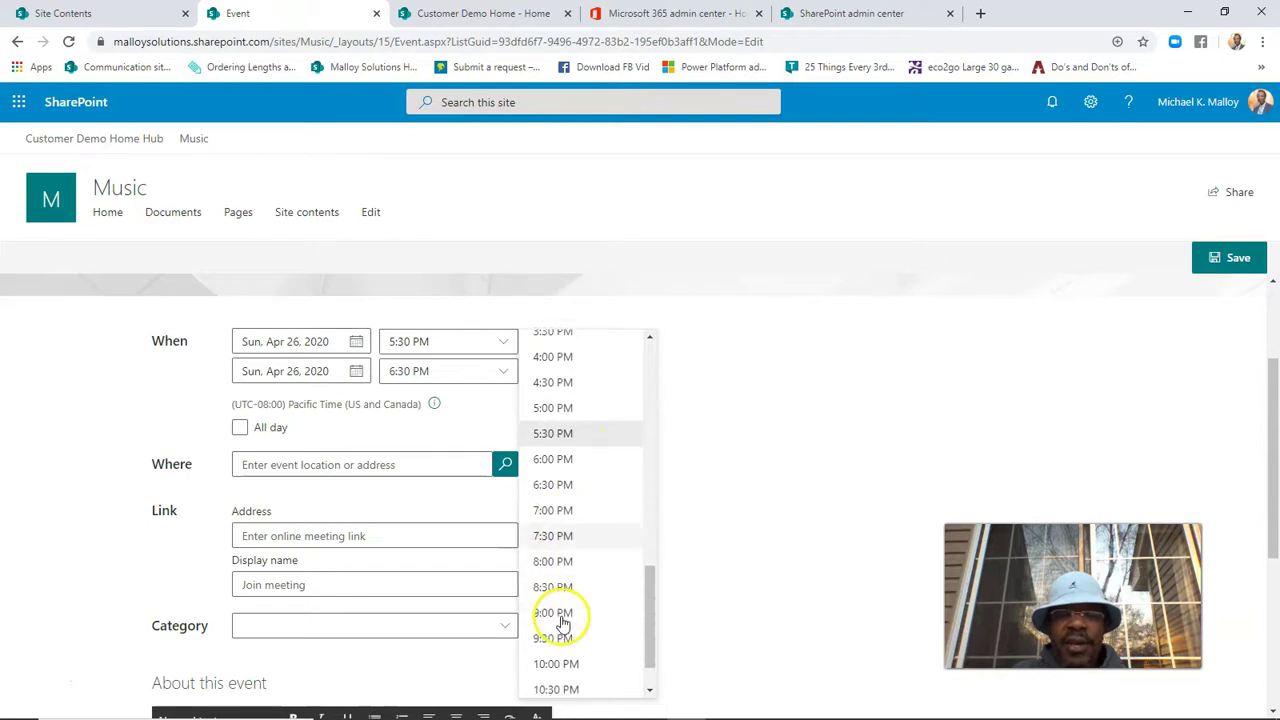
{"action": "left_click", "coordinate": [552, 562]}
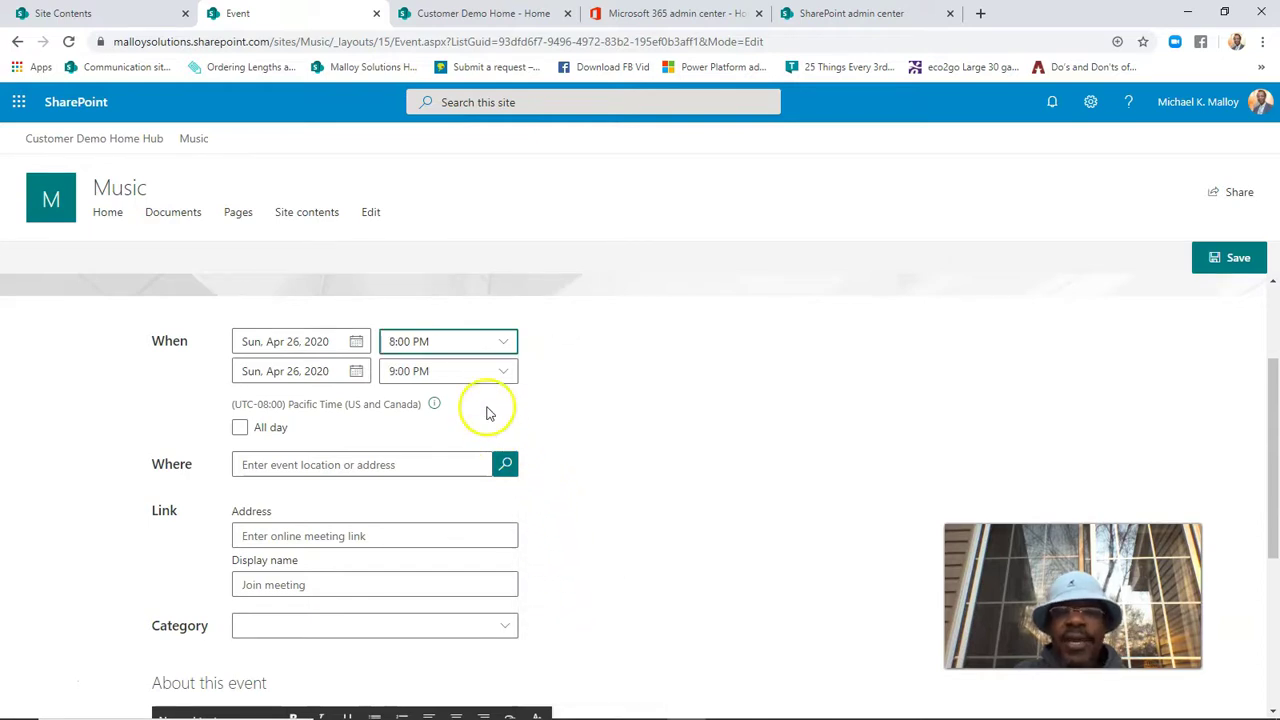
{"action": "scroll", "coordinate": [179, 497], "scroll_direction": "down", "scroll_amount": 1}
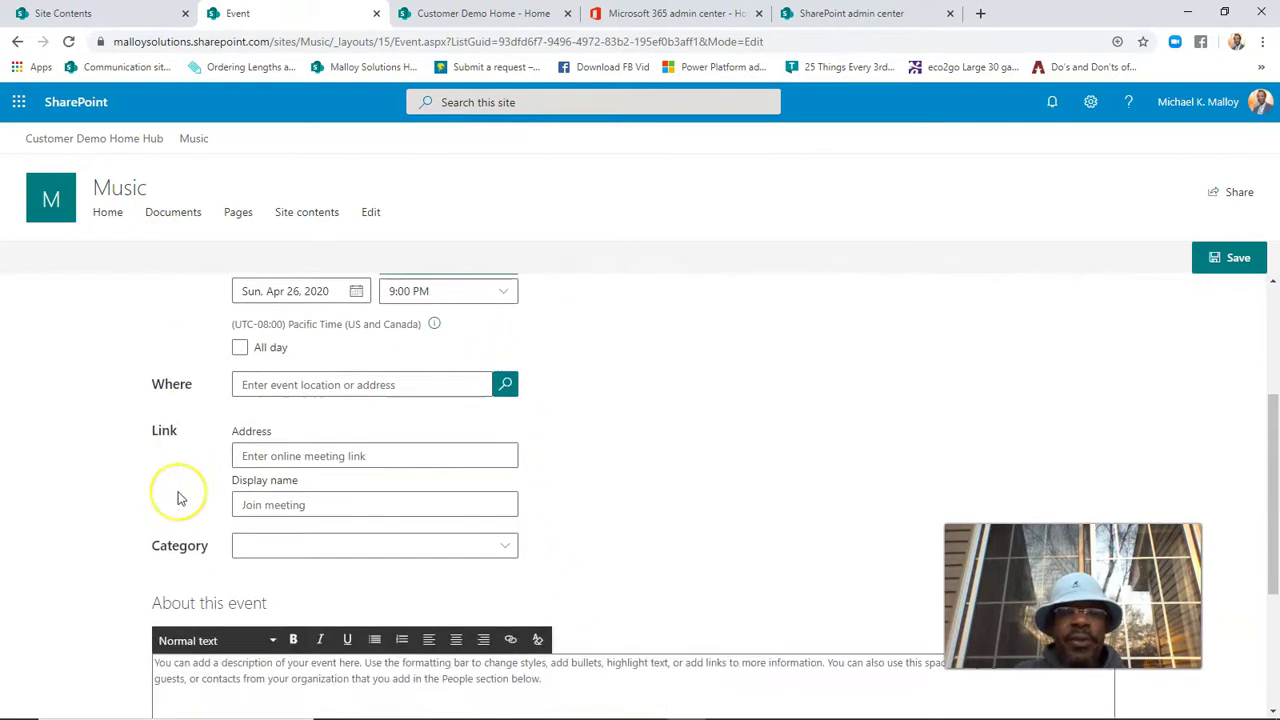
{"action": "scroll", "coordinate": [178, 497], "scroll_direction": "down", "scroll_amount": 2}
{"action": "left_click", "coordinate": [1212, 266]}
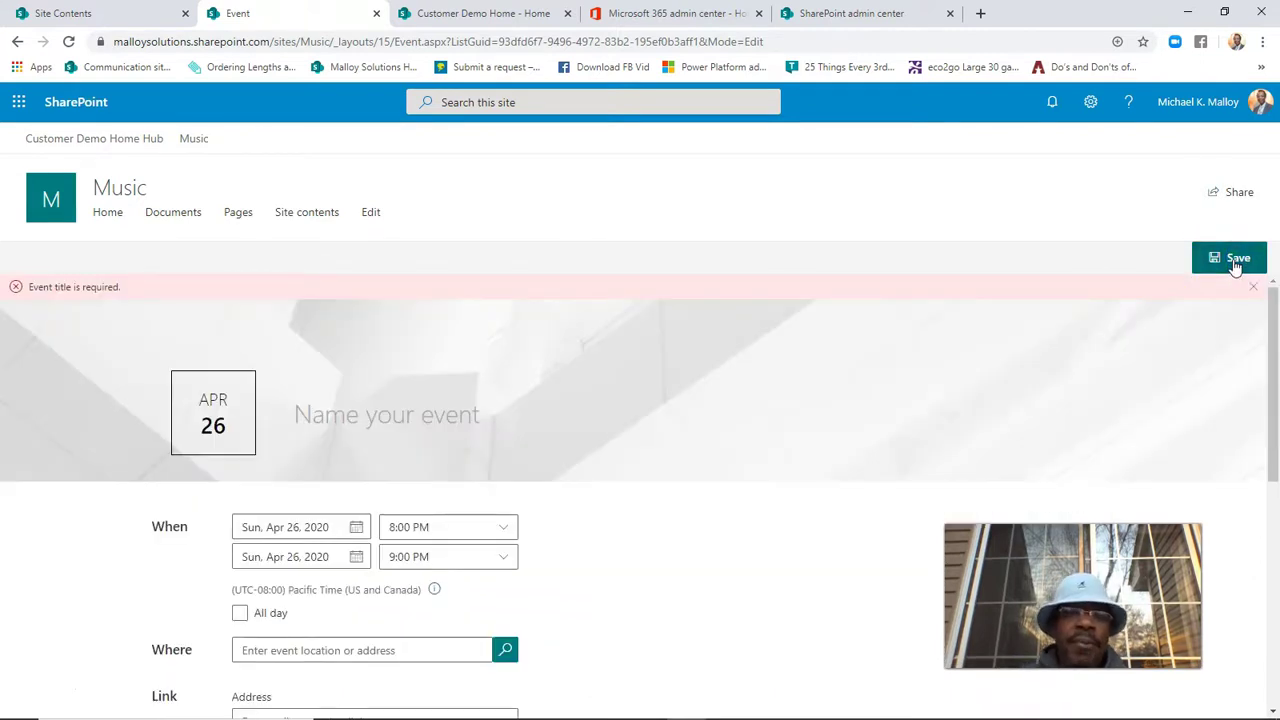
Step: Title the event 'Mixing' and save it for Sunday, April 26, 2020, 8:00–9:00 PM
{"action": "left_click", "coordinate": [660, 389]}
{"action": "left_click", "coordinate": [345, 424]}
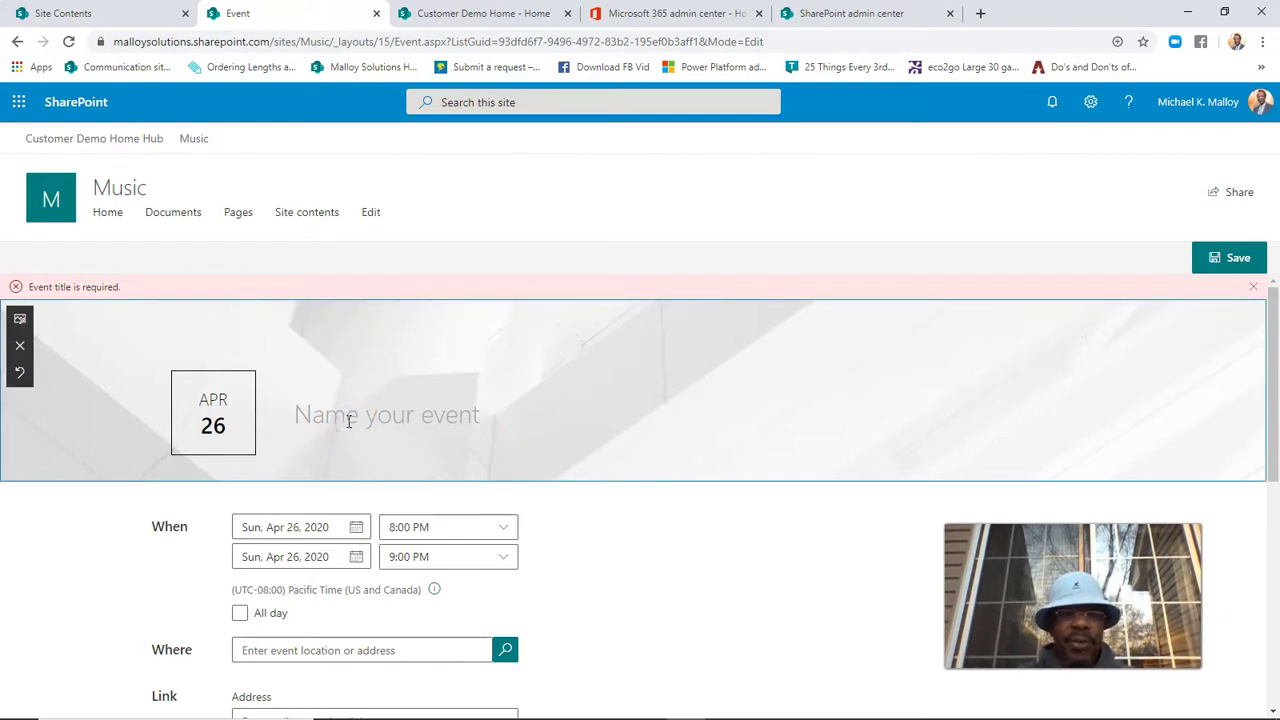
{"action": "type", "text": "Mixing"}
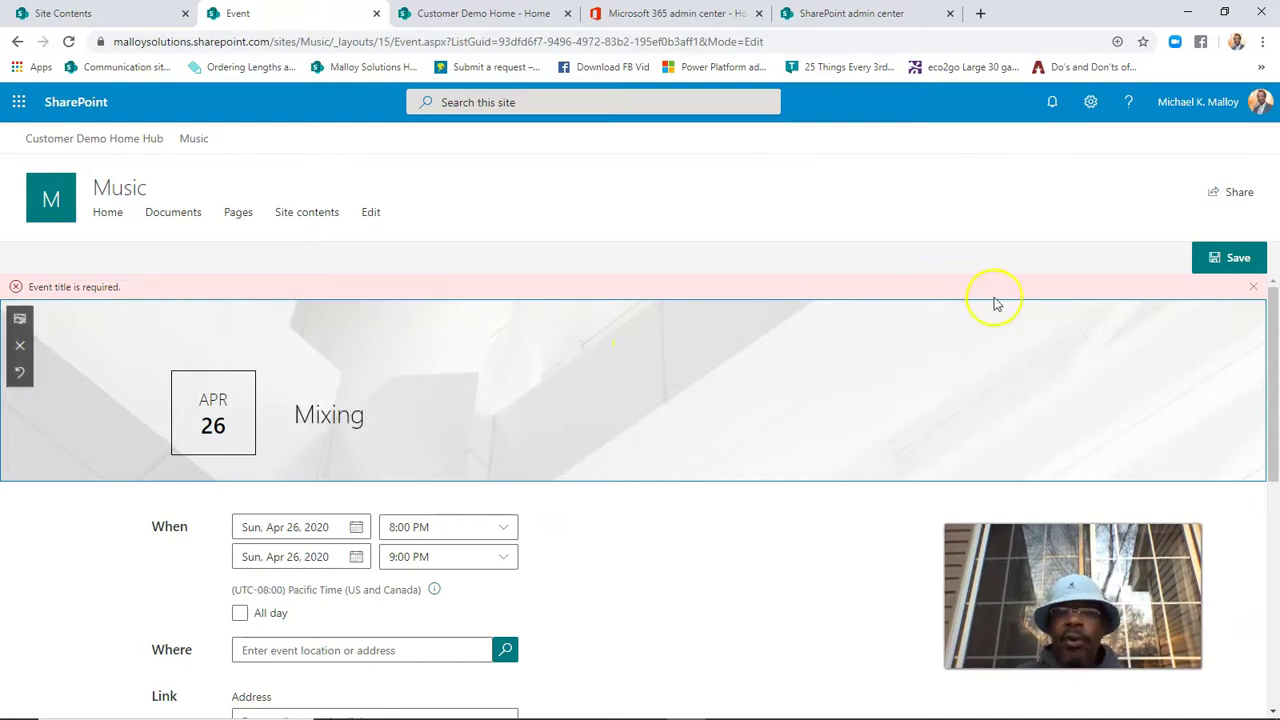
{"action": "left_click", "coordinate": [1226, 260]}
{"action": "left_click", "coordinate": [1226, 260]}
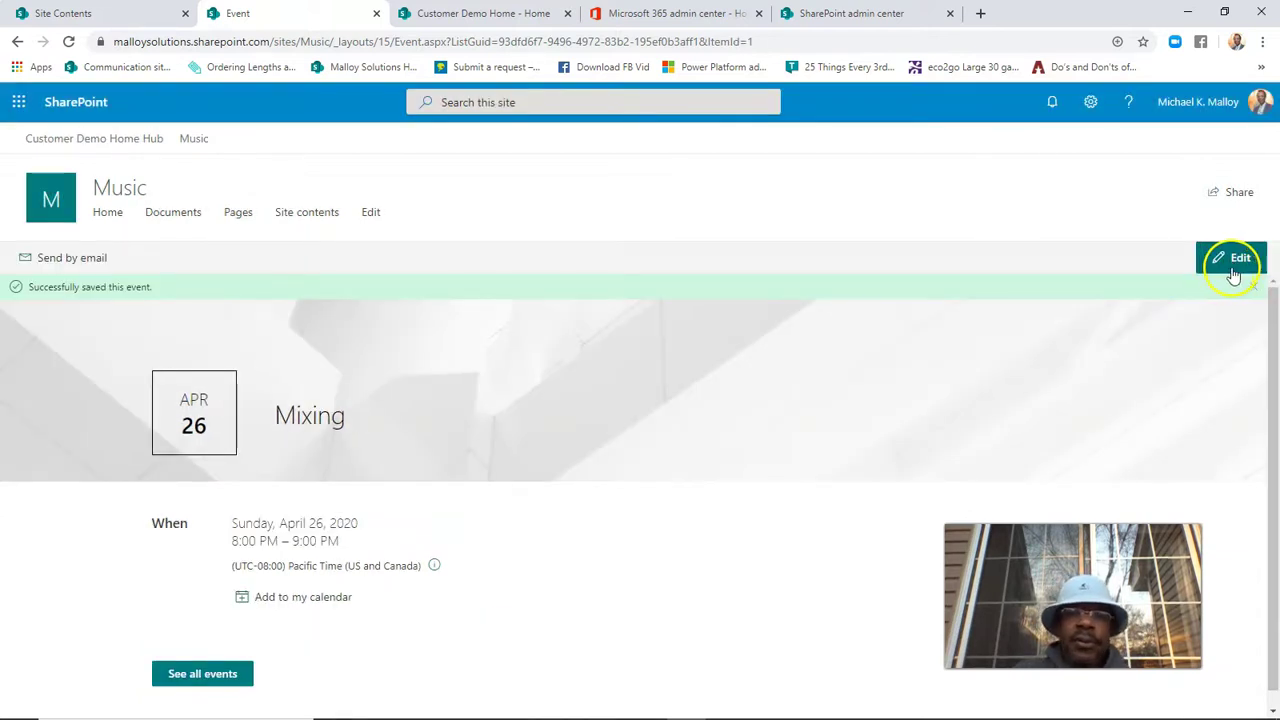
Step: Go back to the Music home page and scroll to Events, showing Mixing on Apr 26, 8:00 PM
{"action": "left_click", "coordinate": [50, 200]}
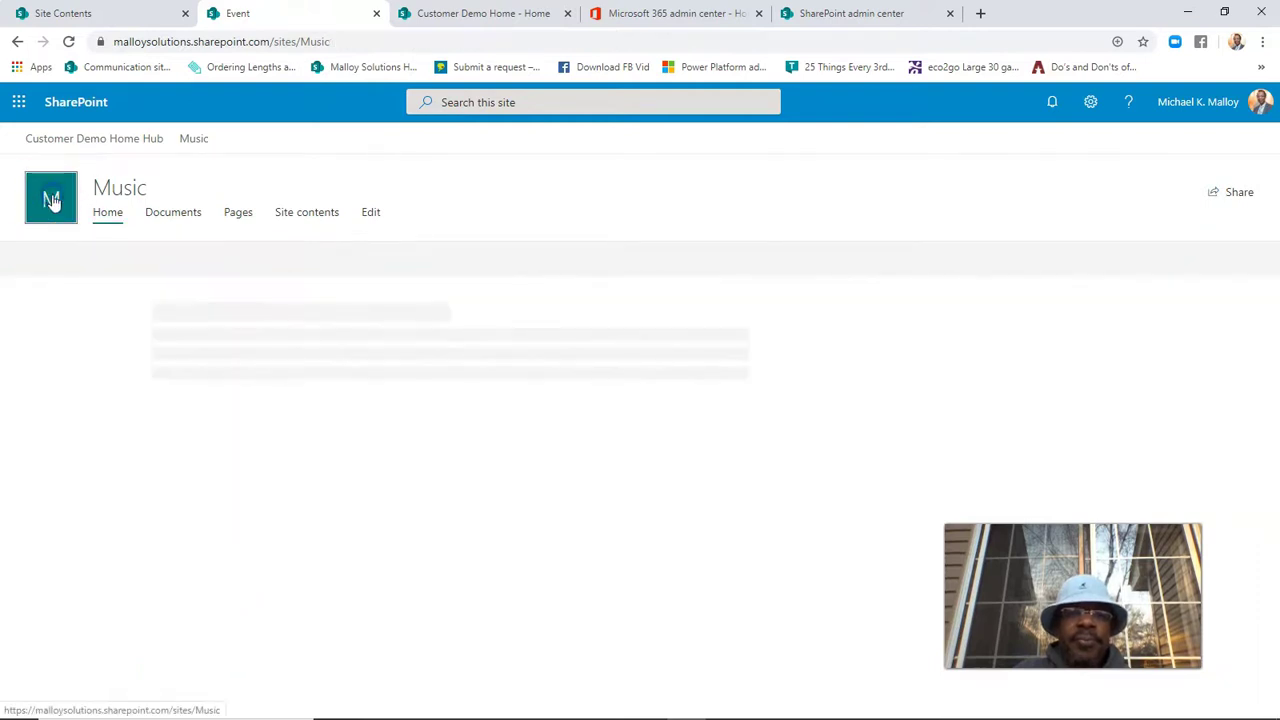
{"action": "scroll", "coordinate": [390, 455], "scroll_direction": "down", "scroll_amount": 1}
{"action": "scroll", "coordinate": [390, 455], "scroll_direction": "down", "scroll_amount": 5}
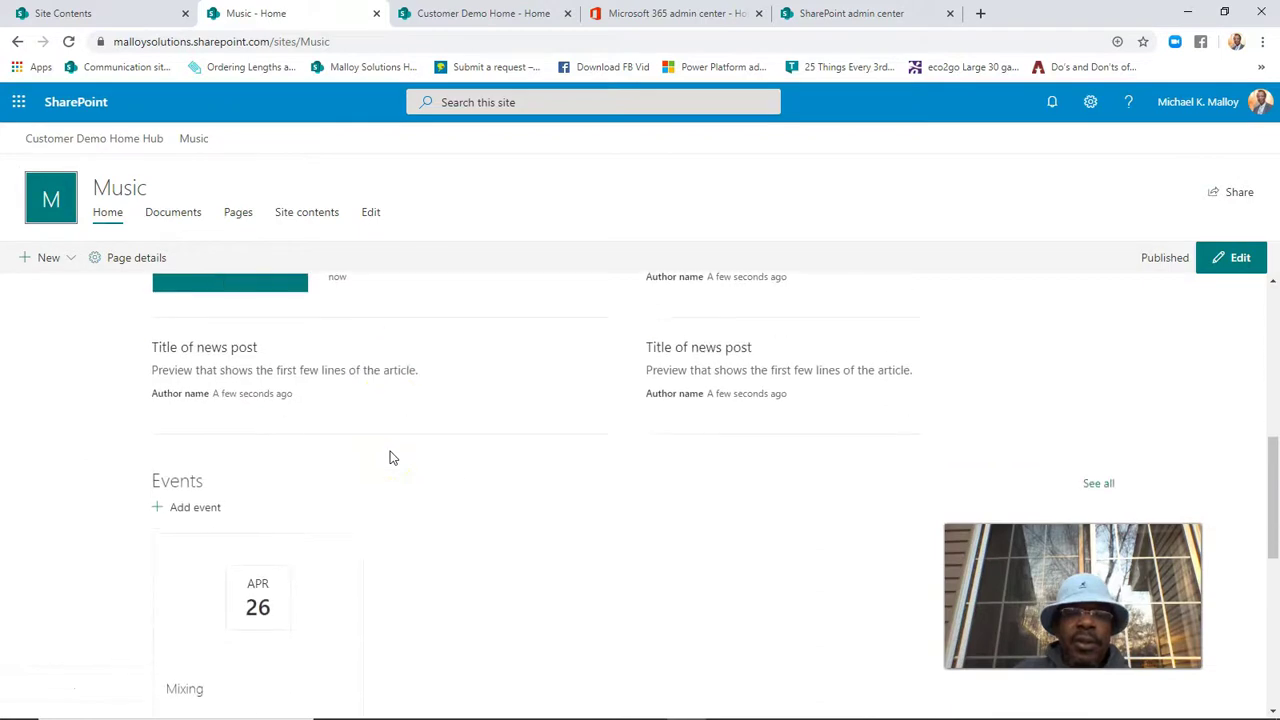
{"action": "scroll", "coordinate": [390, 457], "scroll_direction": "down", "scroll_amount": 1}
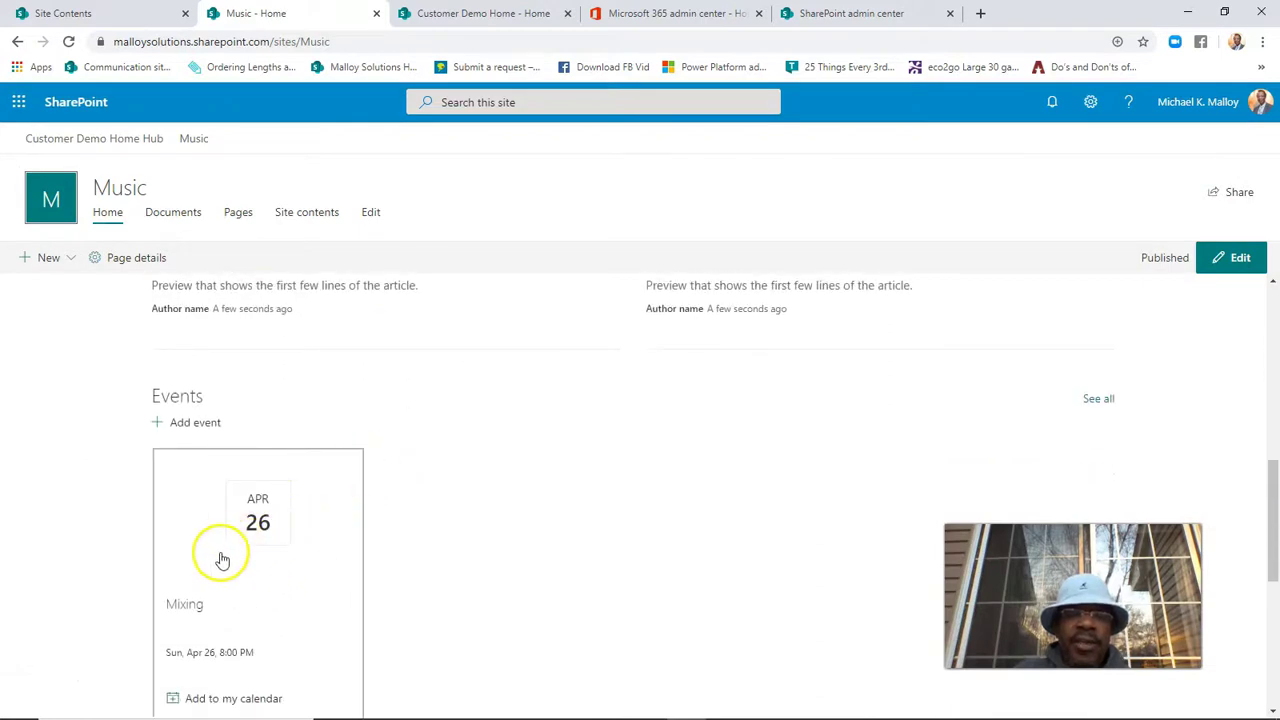
{"action": "scroll", "coordinate": [220, 560], "scroll_direction": "down", "scroll_amount": 1}
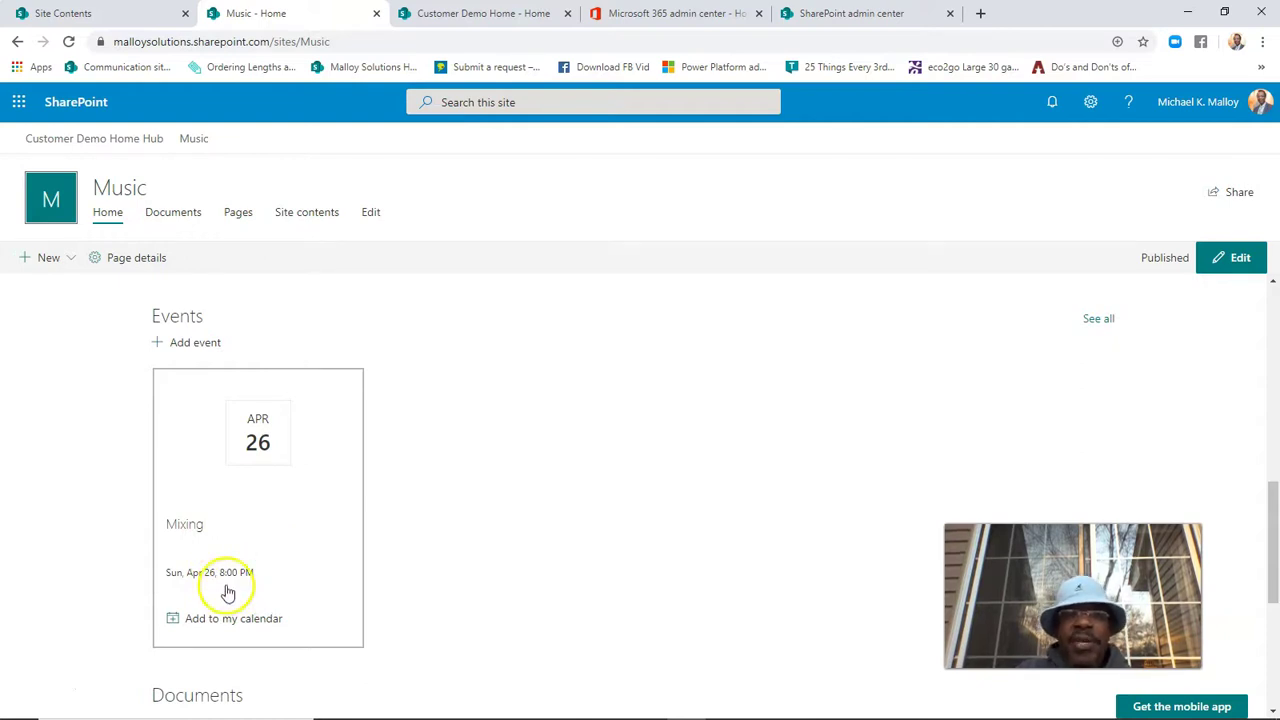
Step: Open the Events calendar through Site contents, showing Mixing on April 26, 8:00–9:00 PM
{"action": "left_click", "coordinate": [1091, 104]}
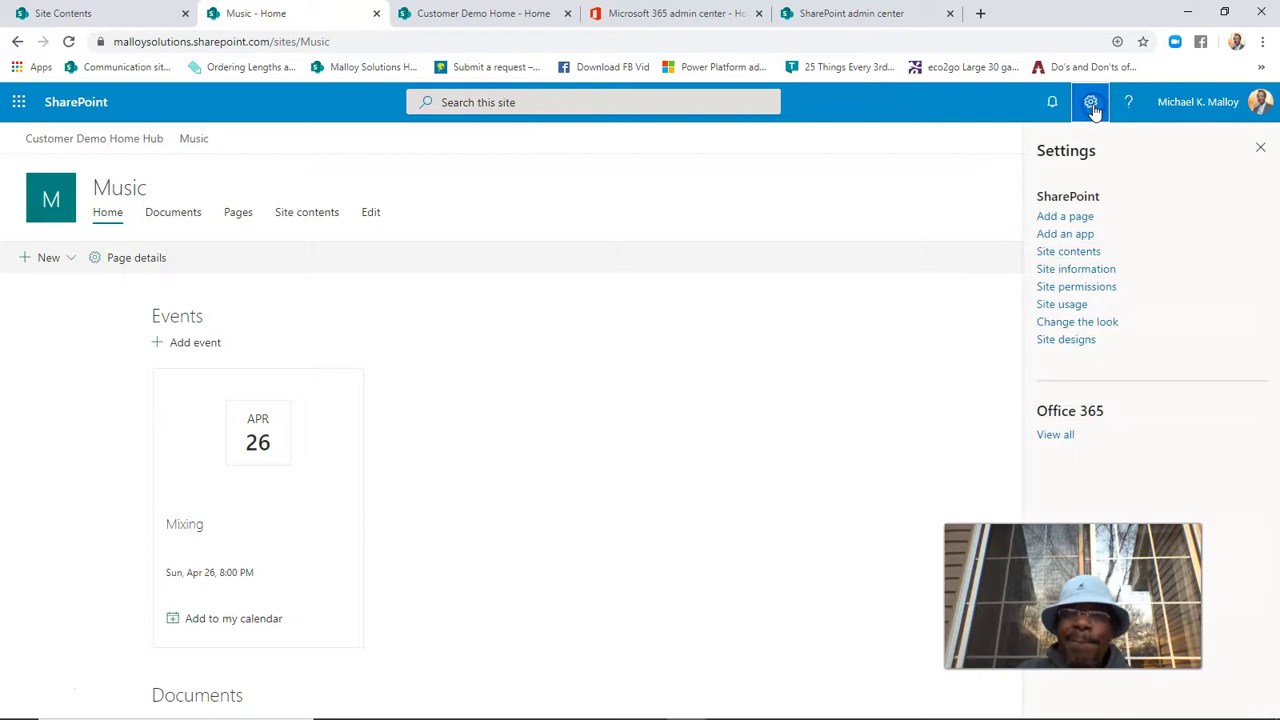
{"action": "left_click", "coordinate": [1064, 254]}
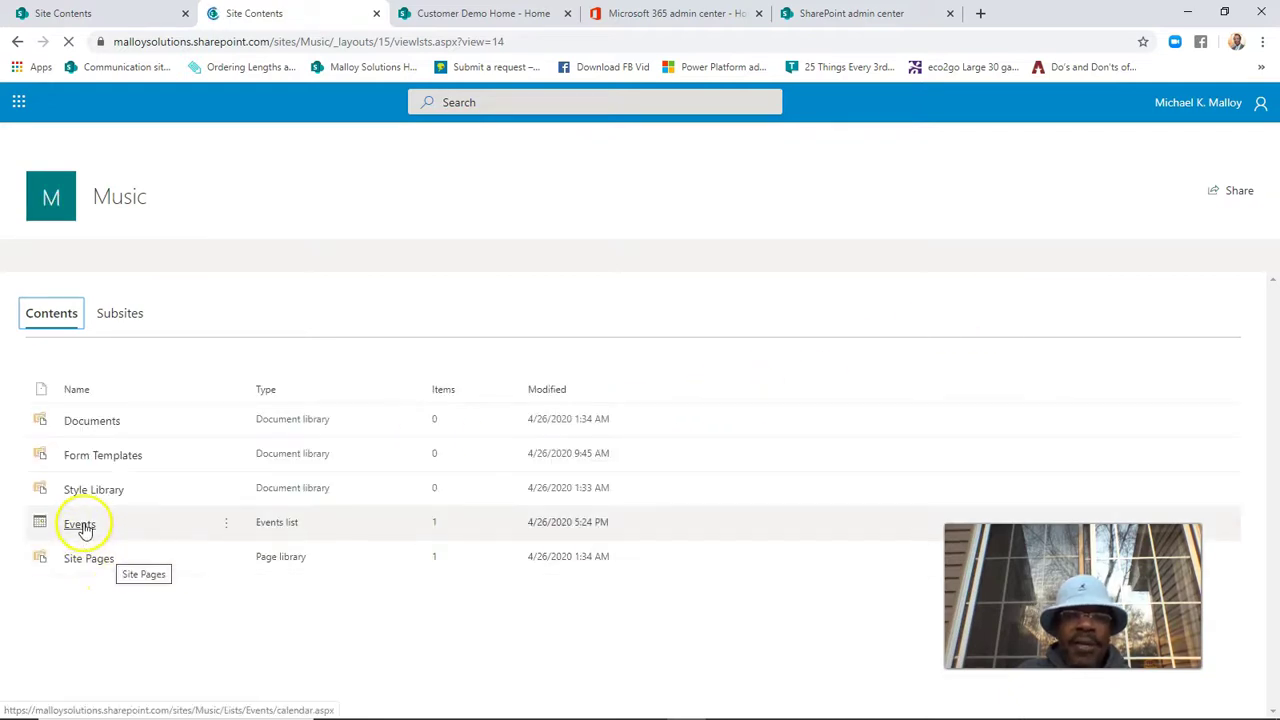
{"action": "left_click", "coordinate": [82, 525]}
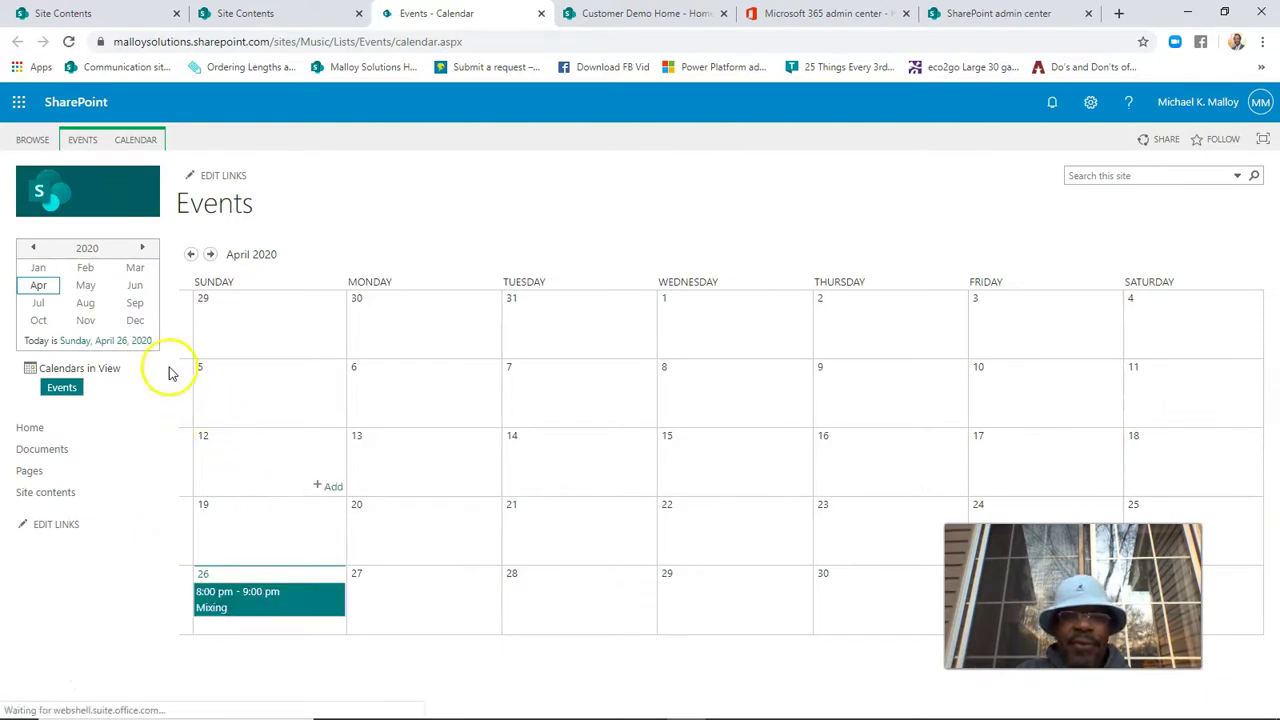
{"action": "left_click", "coordinate": [84, 141]}
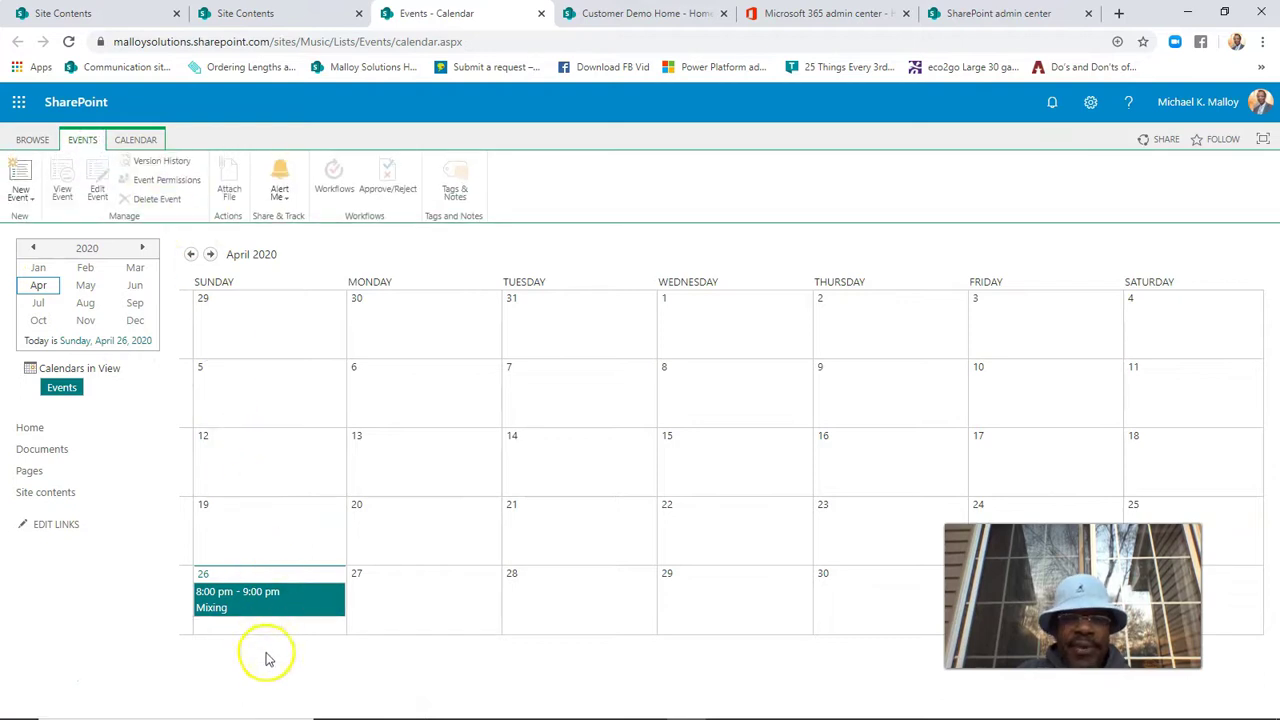
{"action": "left_click", "coordinate": [243, 606]}
{"action": "left_click", "coordinate": [243, 596]}
{"action": "left_click", "coordinate": [207, 602]}
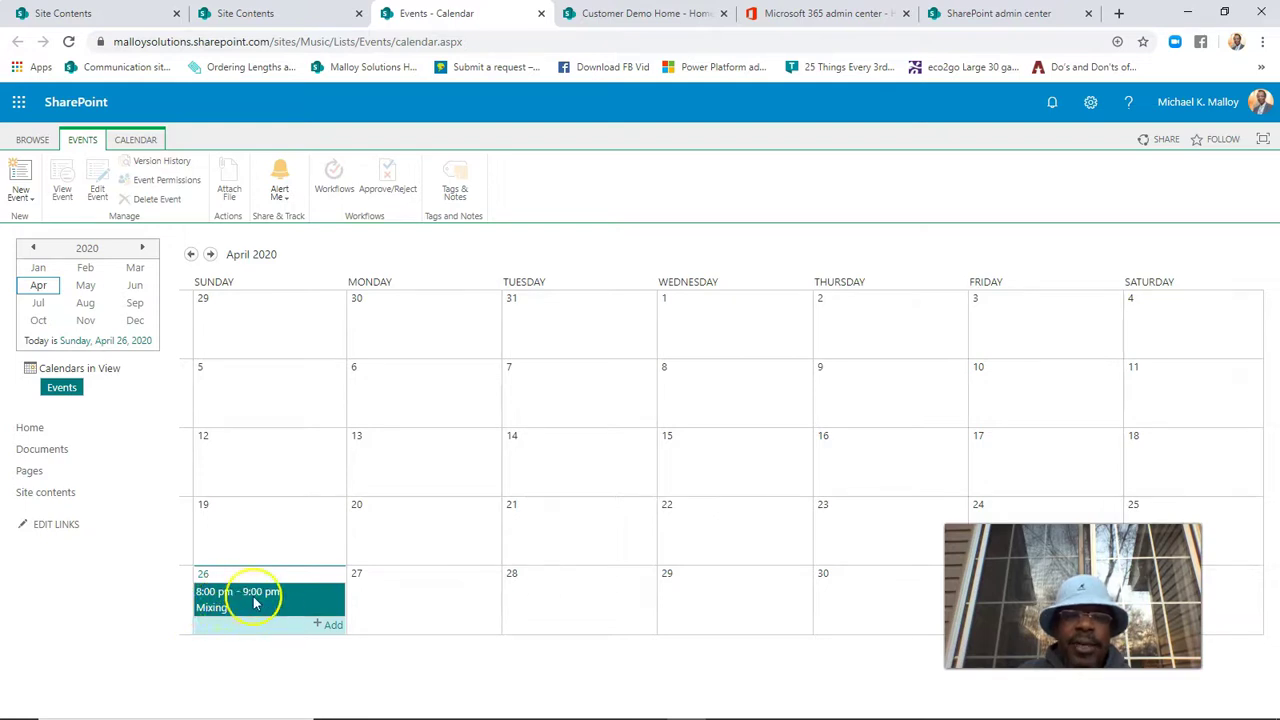
{"action": "left_click", "coordinate": [237, 598]}
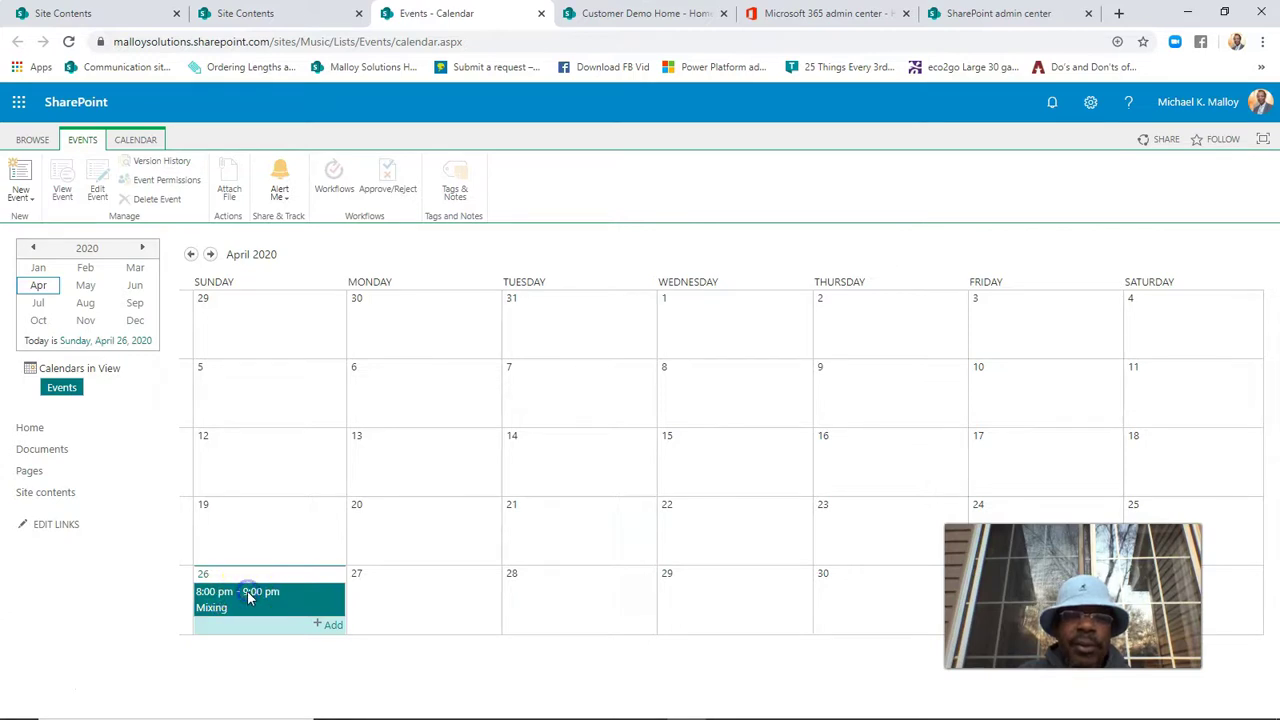
{"action": "left_click", "coordinate": [218, 595]}
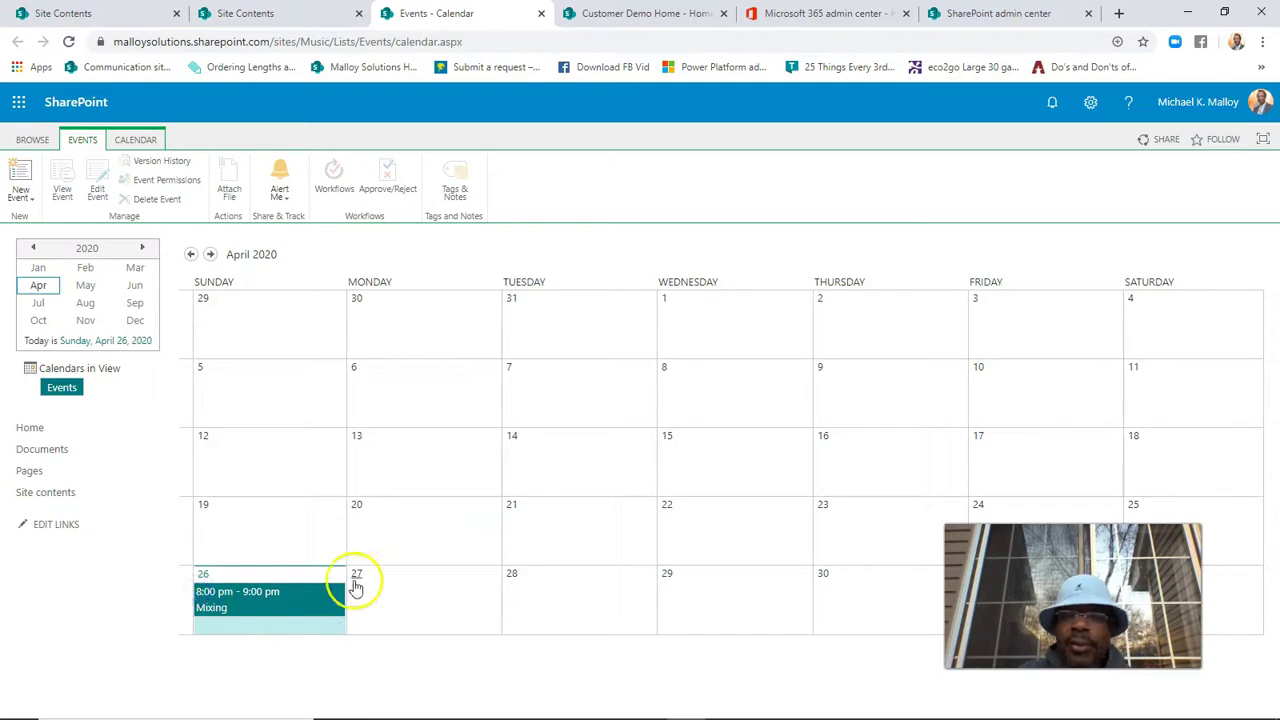
{"action": "left_click", "coordinate": [69, 43]}
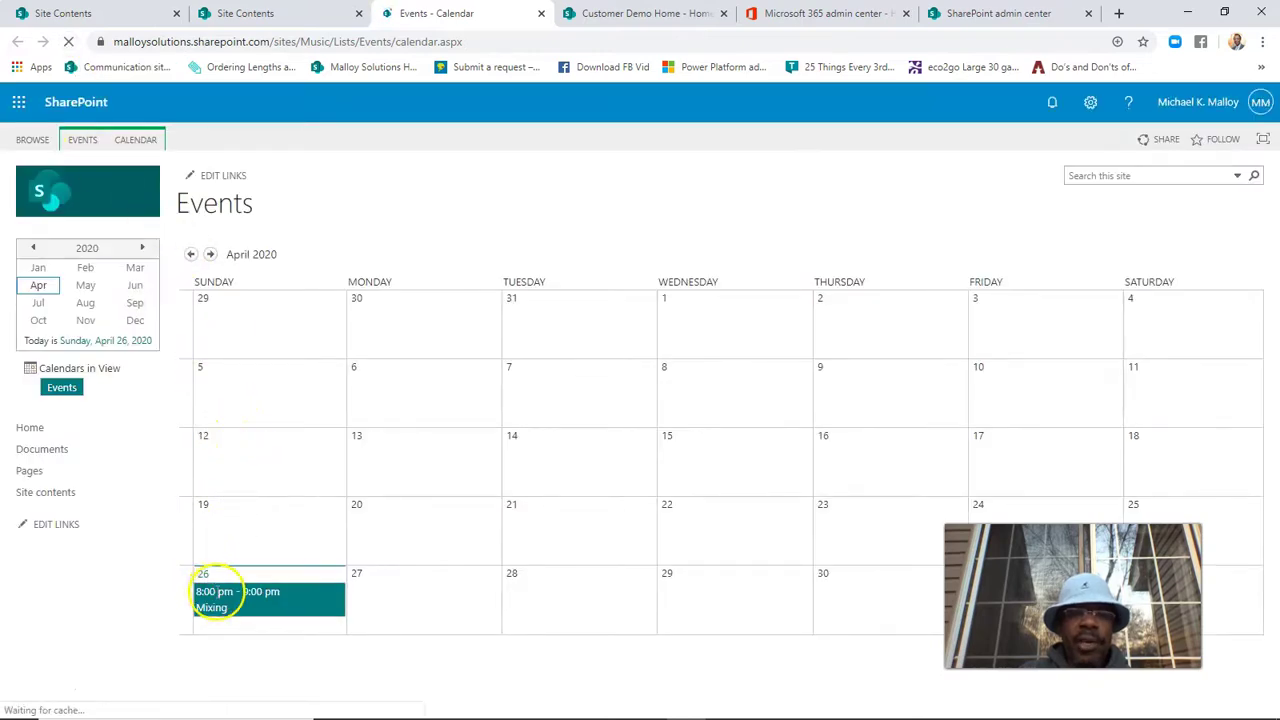
{"action": "left_click", "coordinate": [208, 598]}
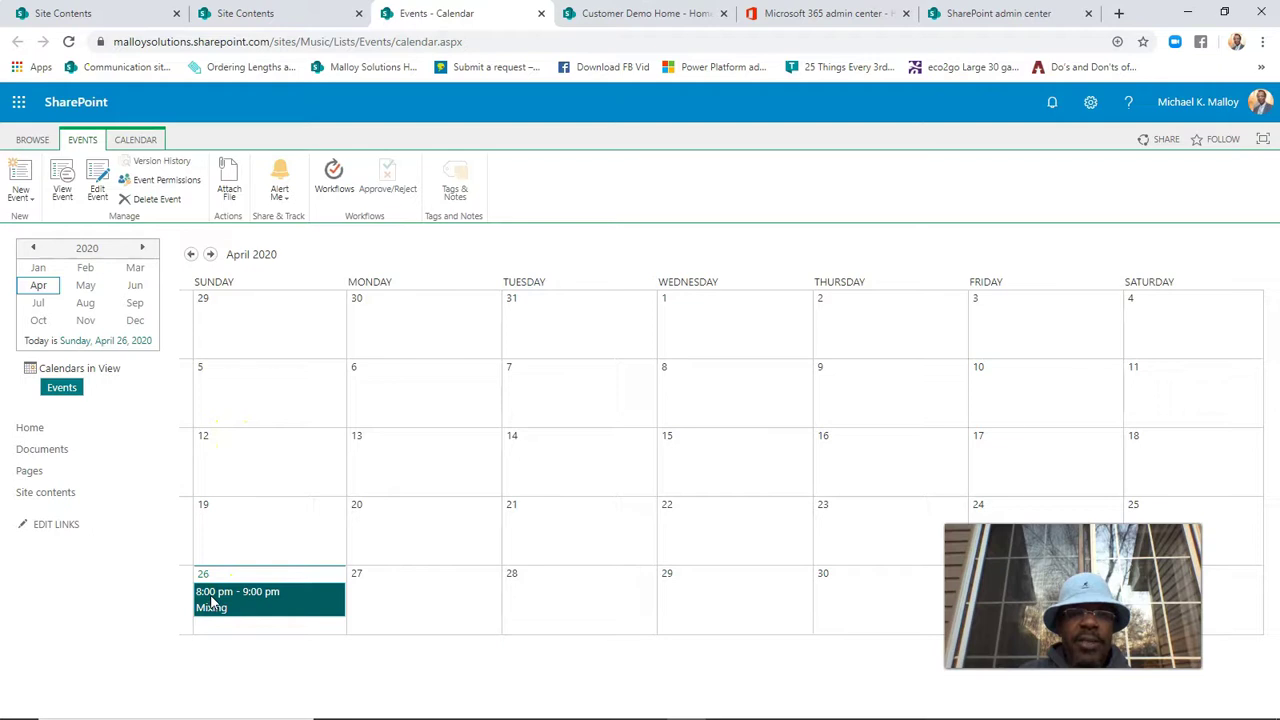
Step: Change the Mixing event's start minutes to 05 so it runs 8:05–9:05 PM, and save
{"action": "left_click", "coordinate": [215, 600]}
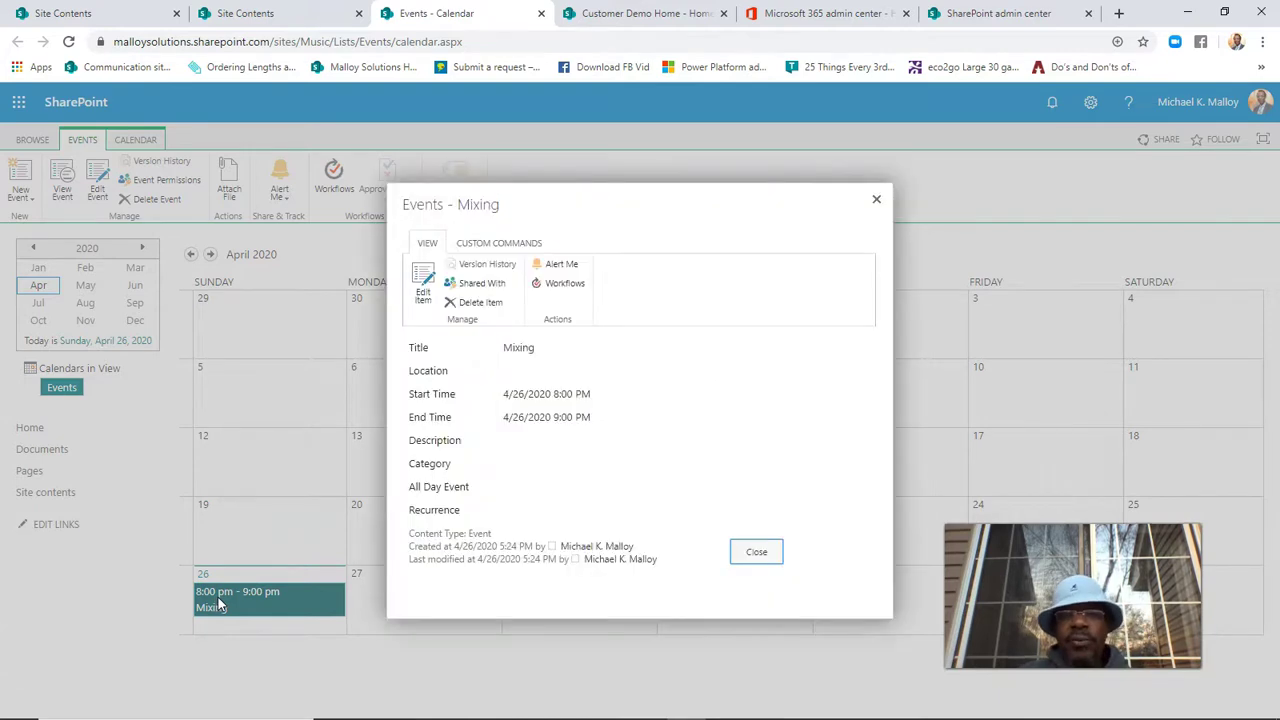
{"action": "left_click", "coordinate": [421, 285]}
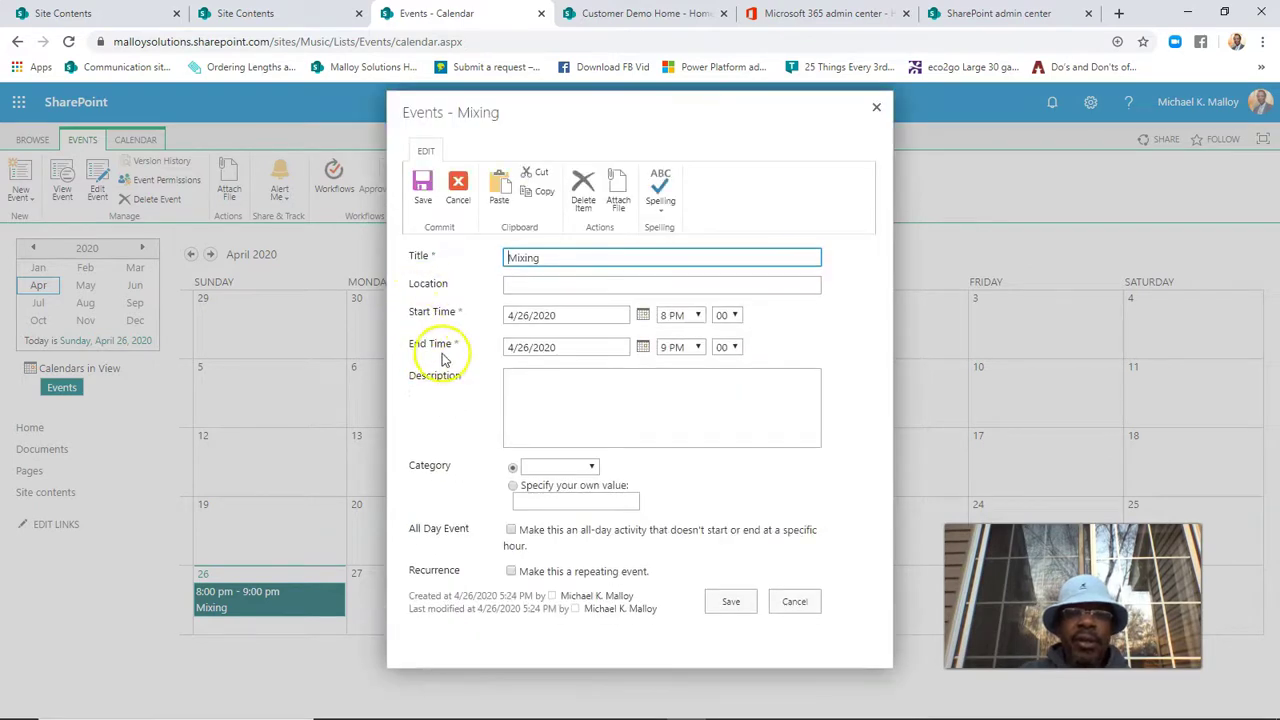
{"action": "left_click", "coordinate": [733, 316]}
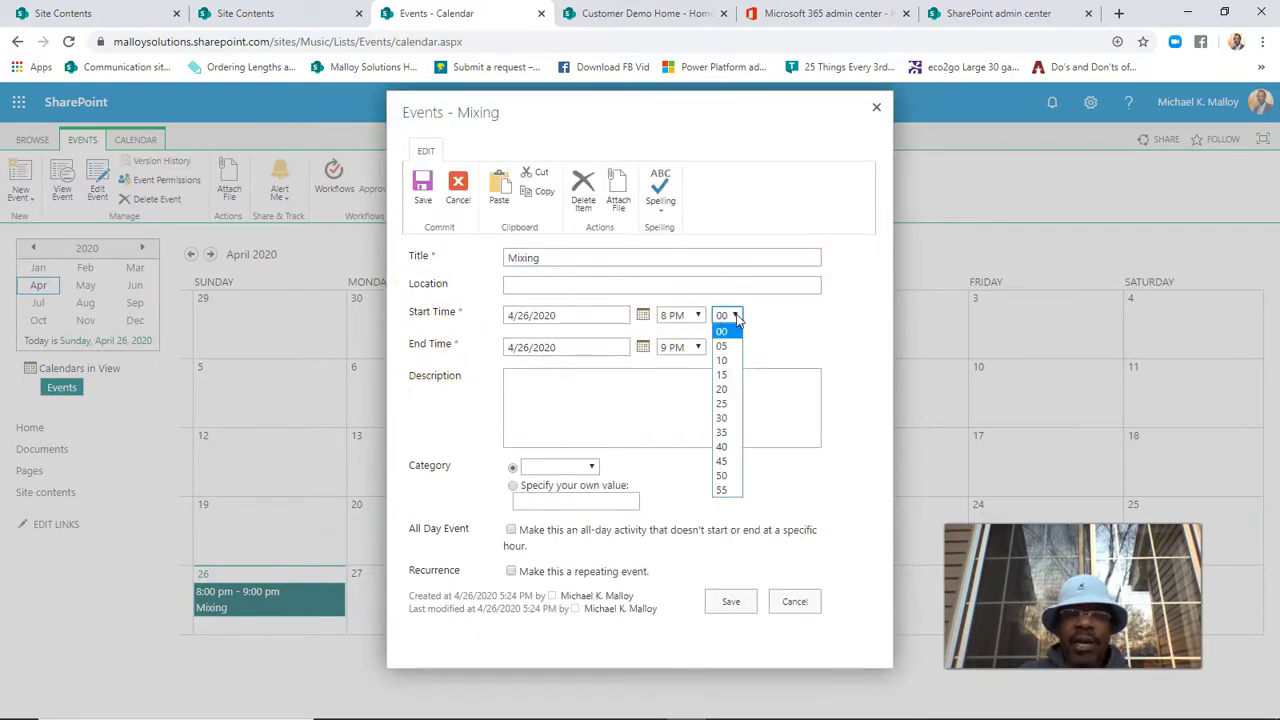
{"action": "left_click", "coordinate": [721, 346]}
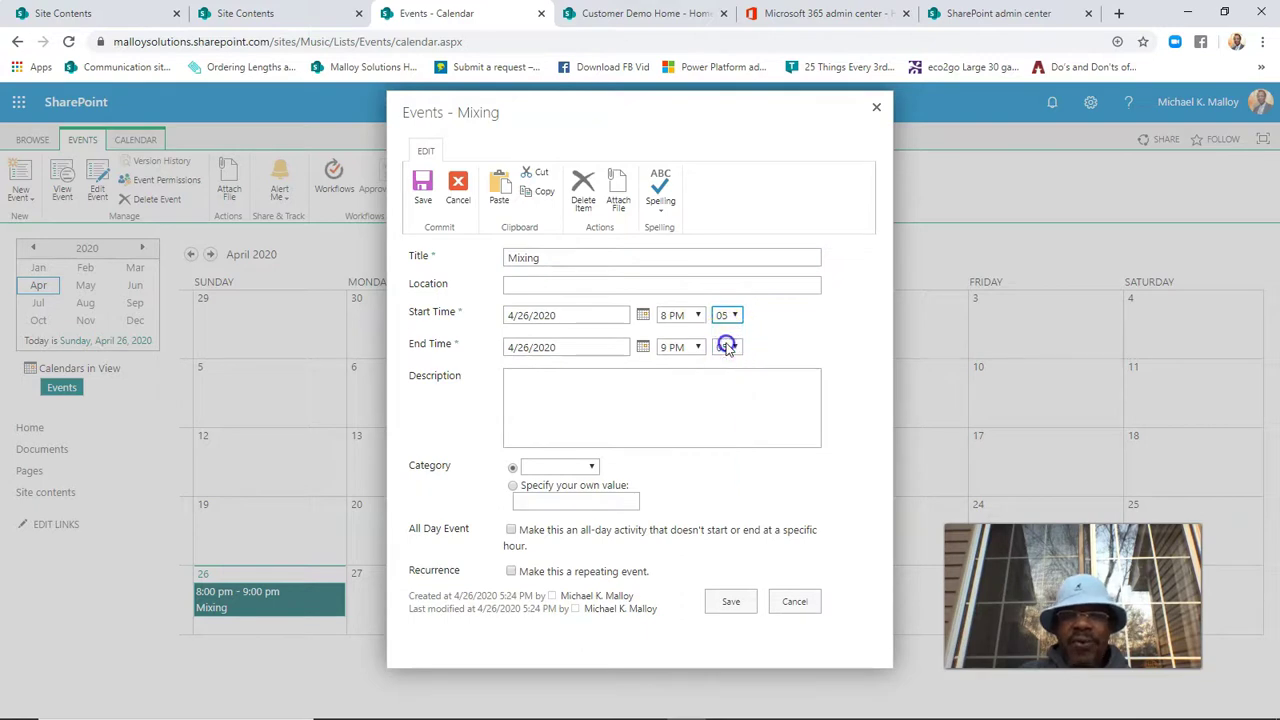
{"action": "left_click", "coordinate": [716, 603]}
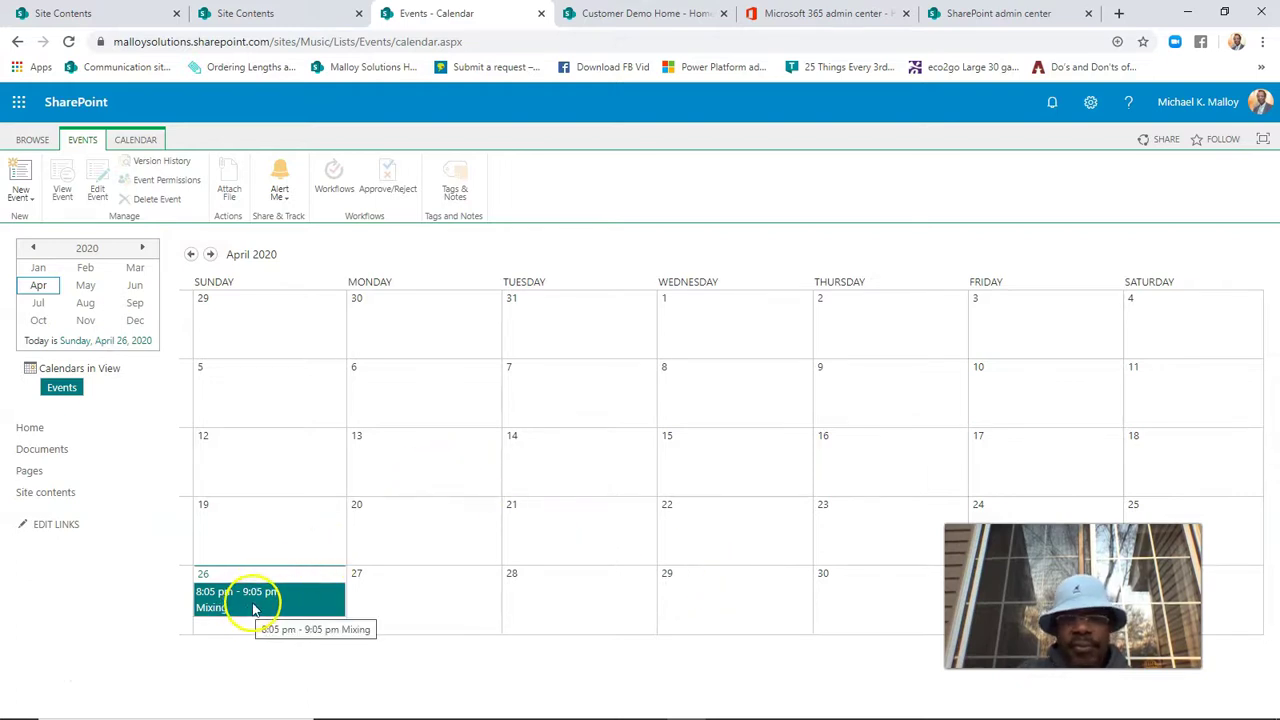
Step: Return to the Music home page and scroll to the Events section showing 'Mixing' at Sun, Apr 26, 8:05 PM
{"action": "left_click", "coordinate": [306, 15]}
{"action": "left_click", "coordinate": [57, 190]}
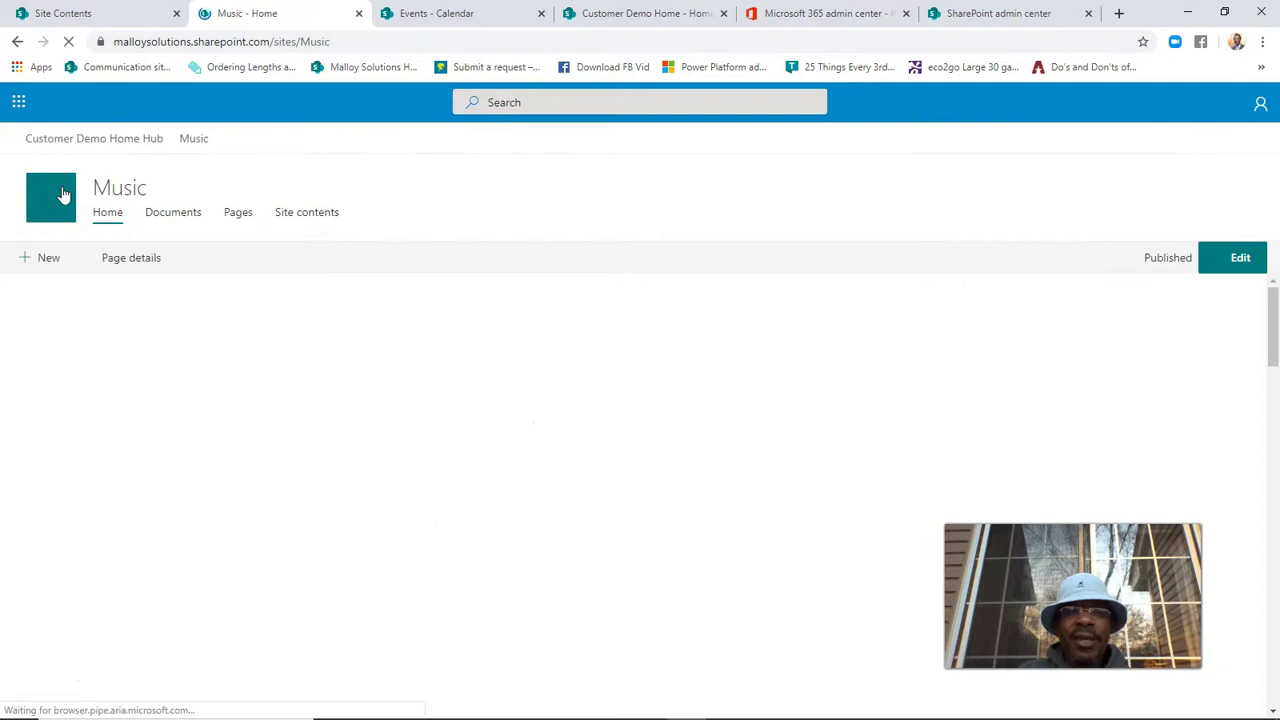
{"action": "scroll", "coordinate": [400, 528], "scroll_direction": "down", "scroll_amount": 5}
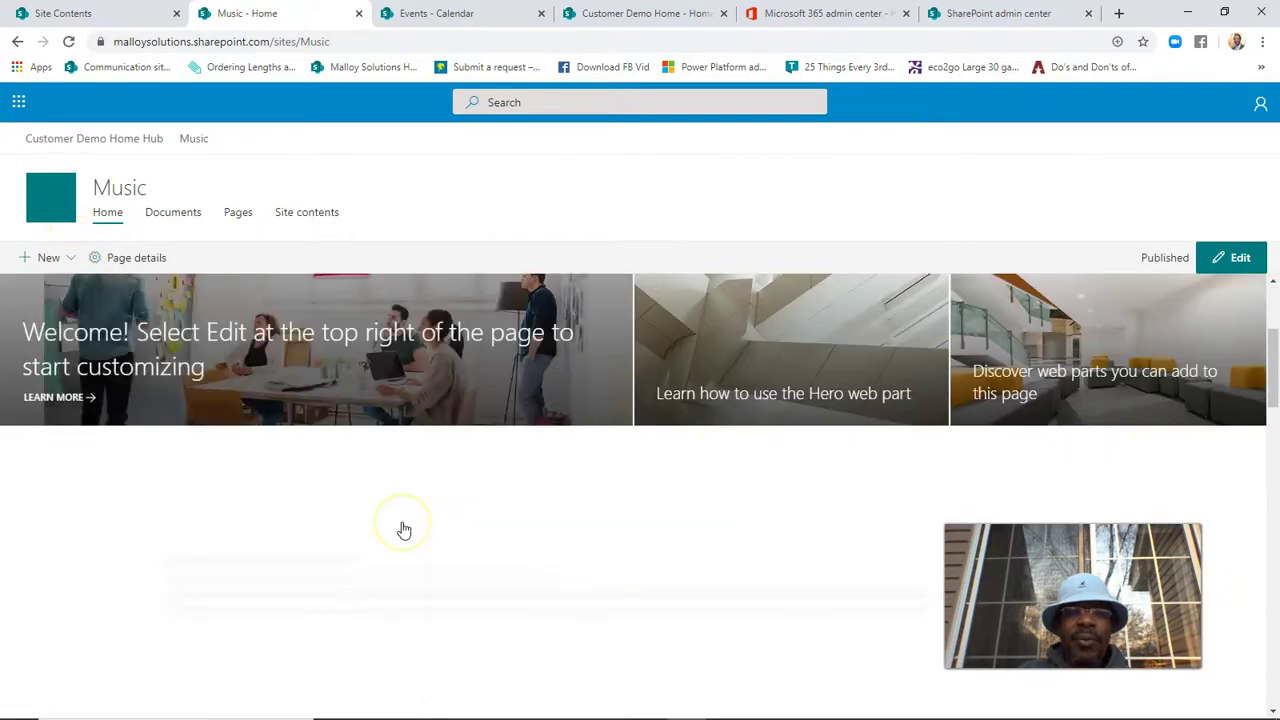
{"action": "scroll", "coordinate": [404, 528], "scroll_direction": "down", "scroll_amount": 1}
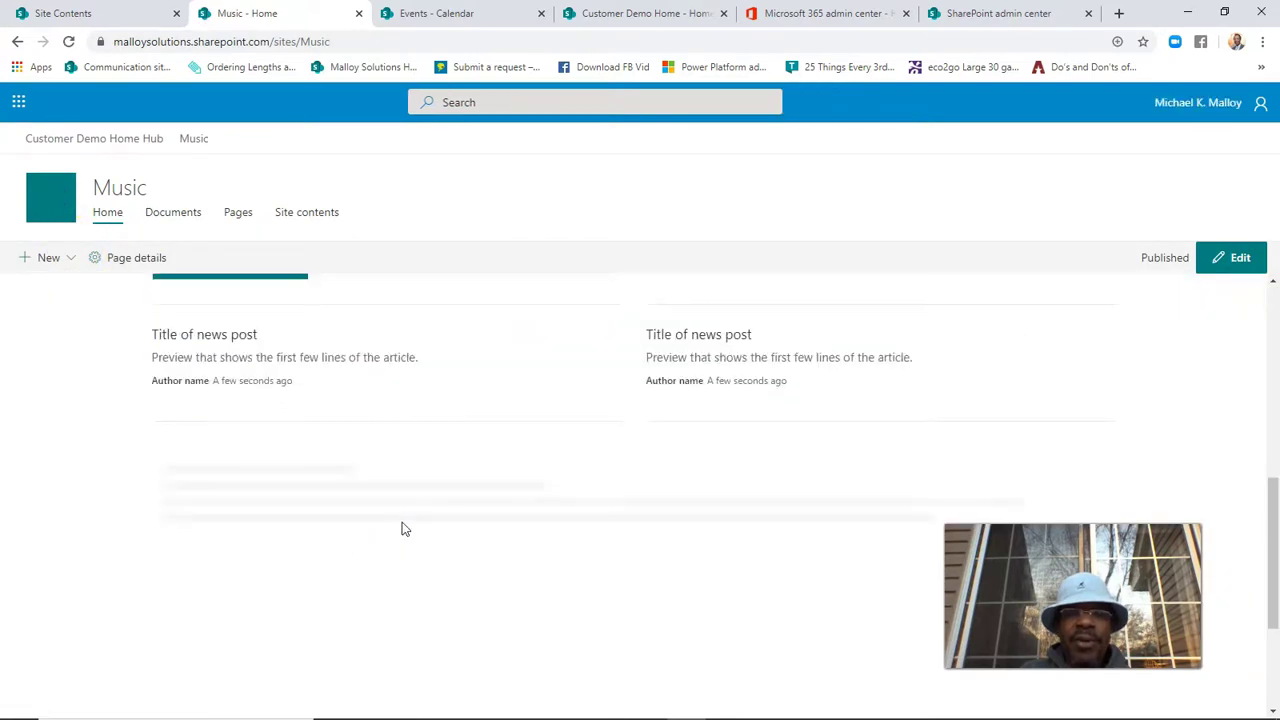
{"action": "scroll", "coordinate": [404, 528], "scroll_direction": "up", "scroll_amount": 4}
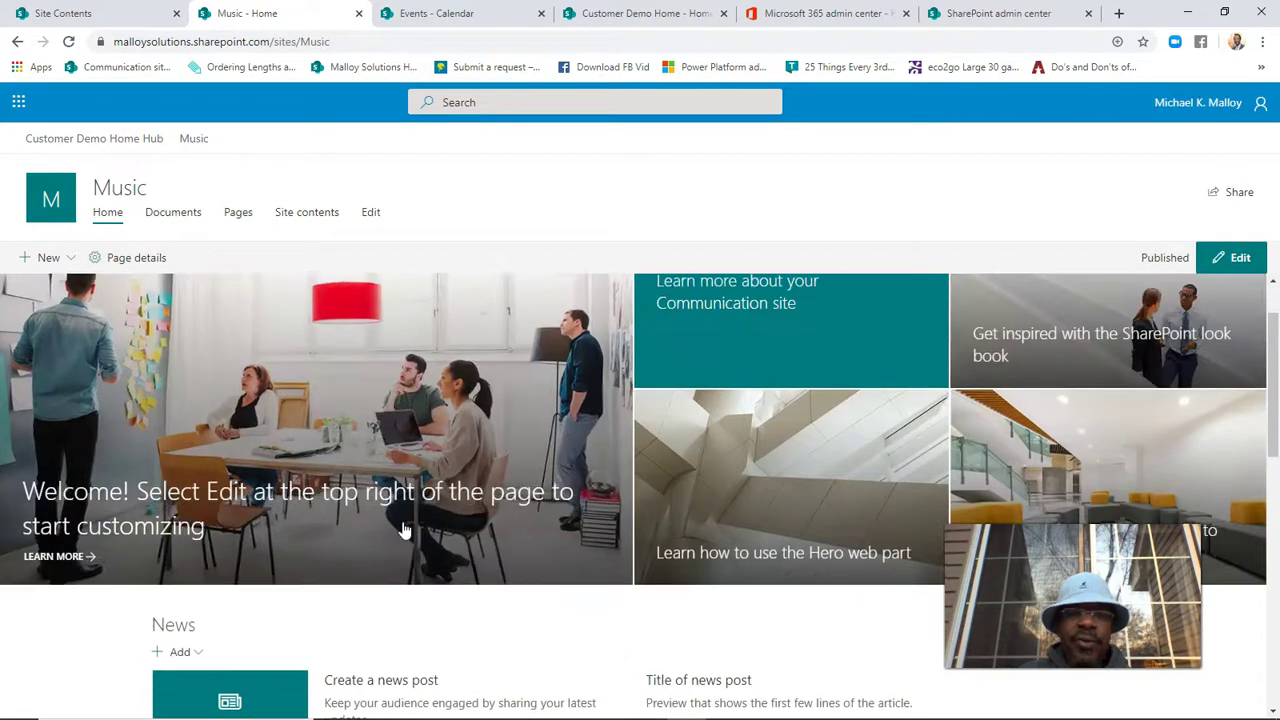
{"action": "scroll", "coordinate": [404, 528], "scroll_direction": "down", "scroll_amount": 1}
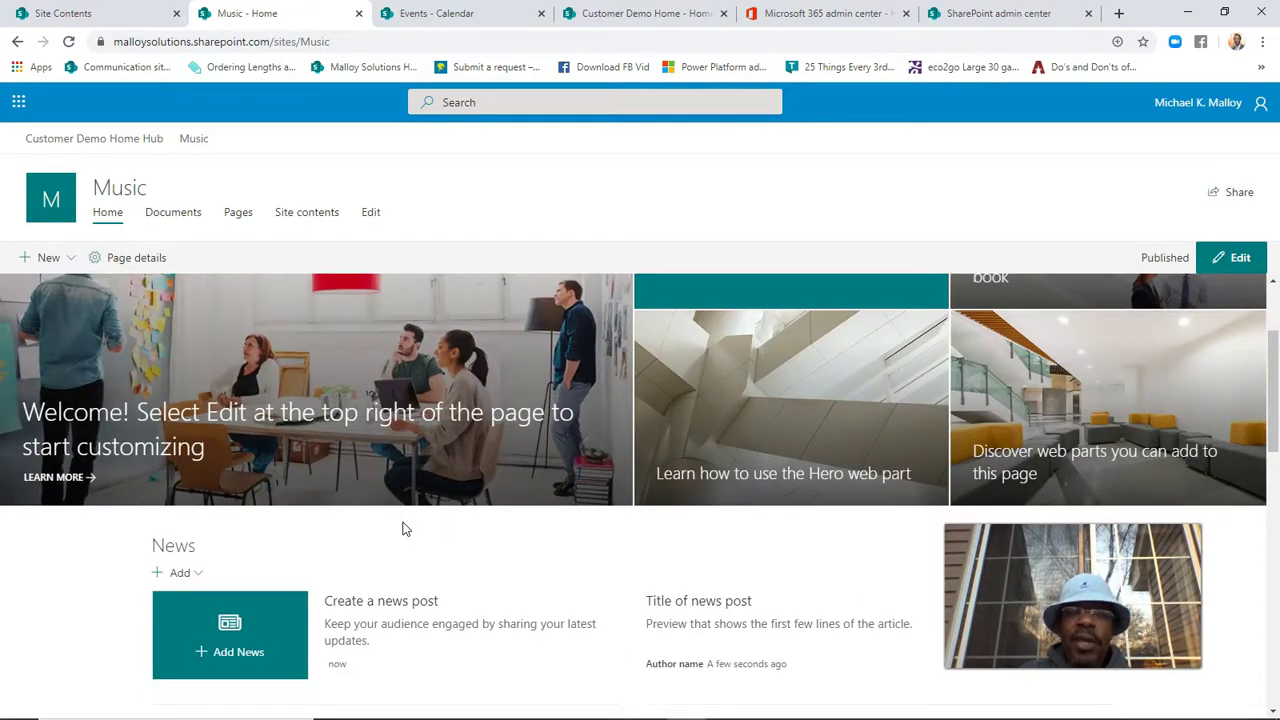
{"action": "scroll", "coordinate": [404, 528], "scroll_direction": "down", "scroll_amount": 1}
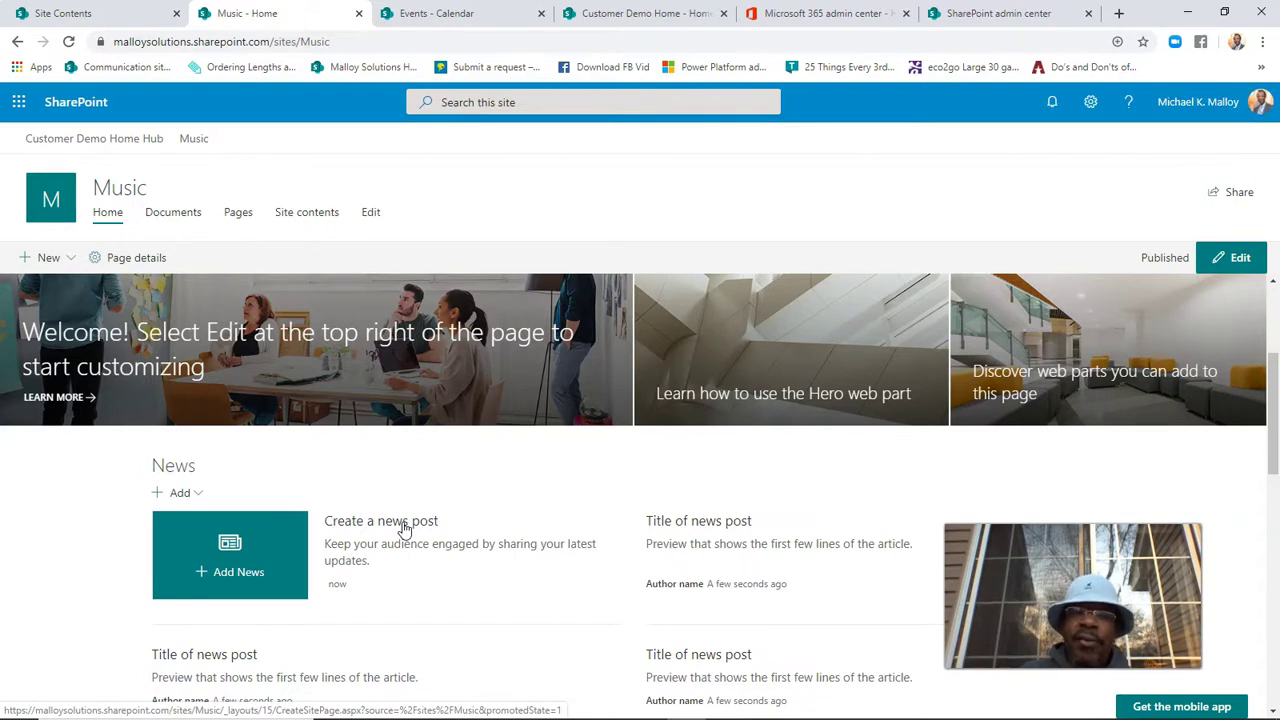
{"action": "scroll", "coordinate": [404, 528], "scroll_direction": "down", "scroll_amount": 1}
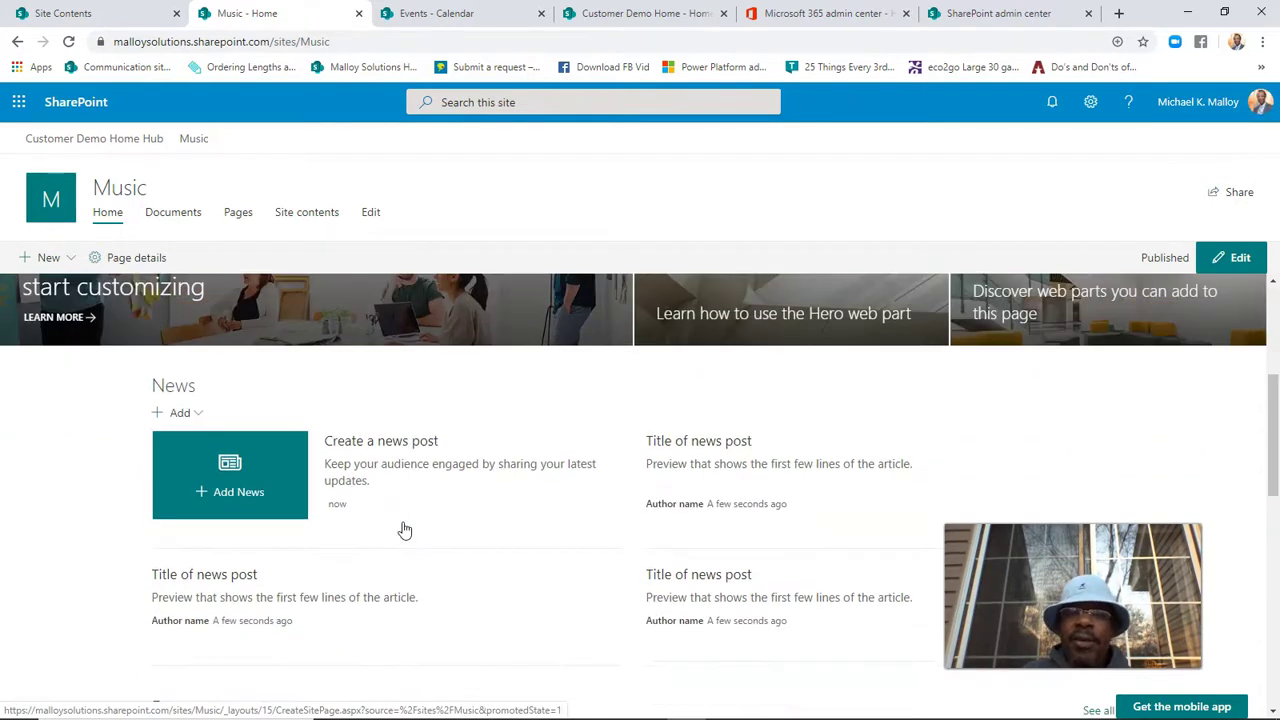
{"action": "scroll", "coordinate": [404, 528], "scroll_direction": "down", "scroll_amount": 2}
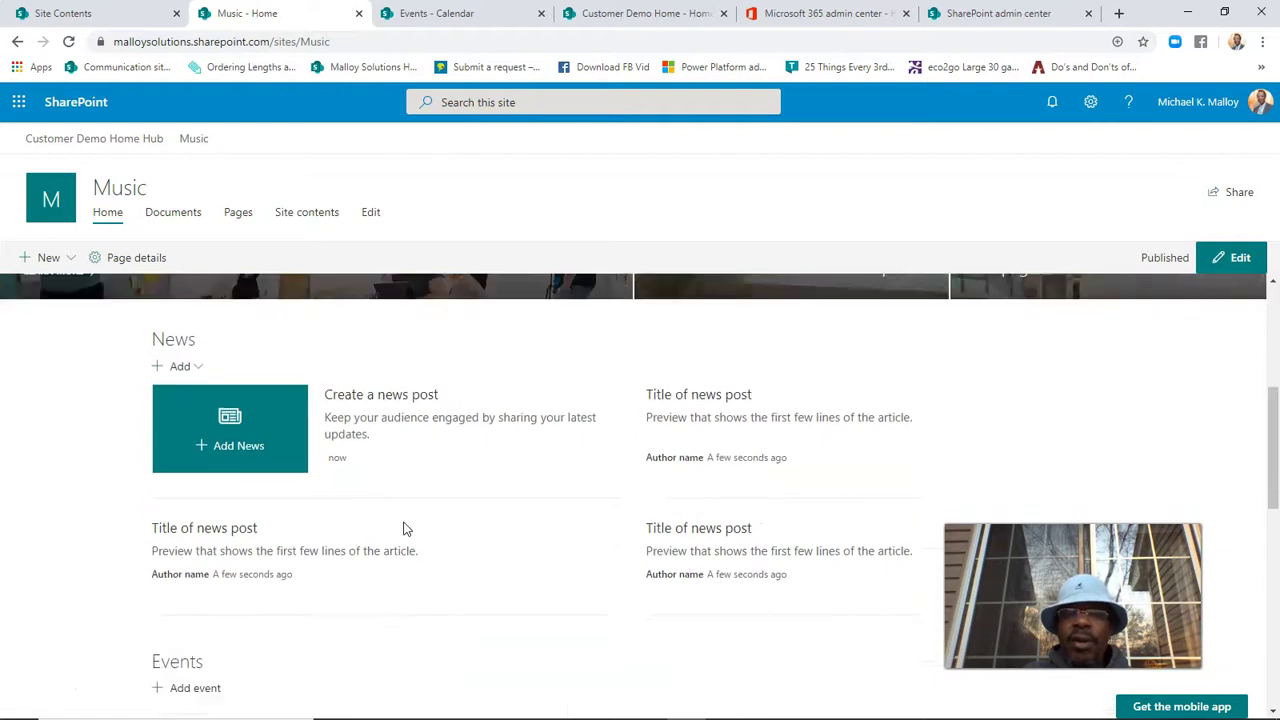
{"action": "scroll", "coordinate": [404, 522], "scroll_direction": "down", "scroll_amount": 1}
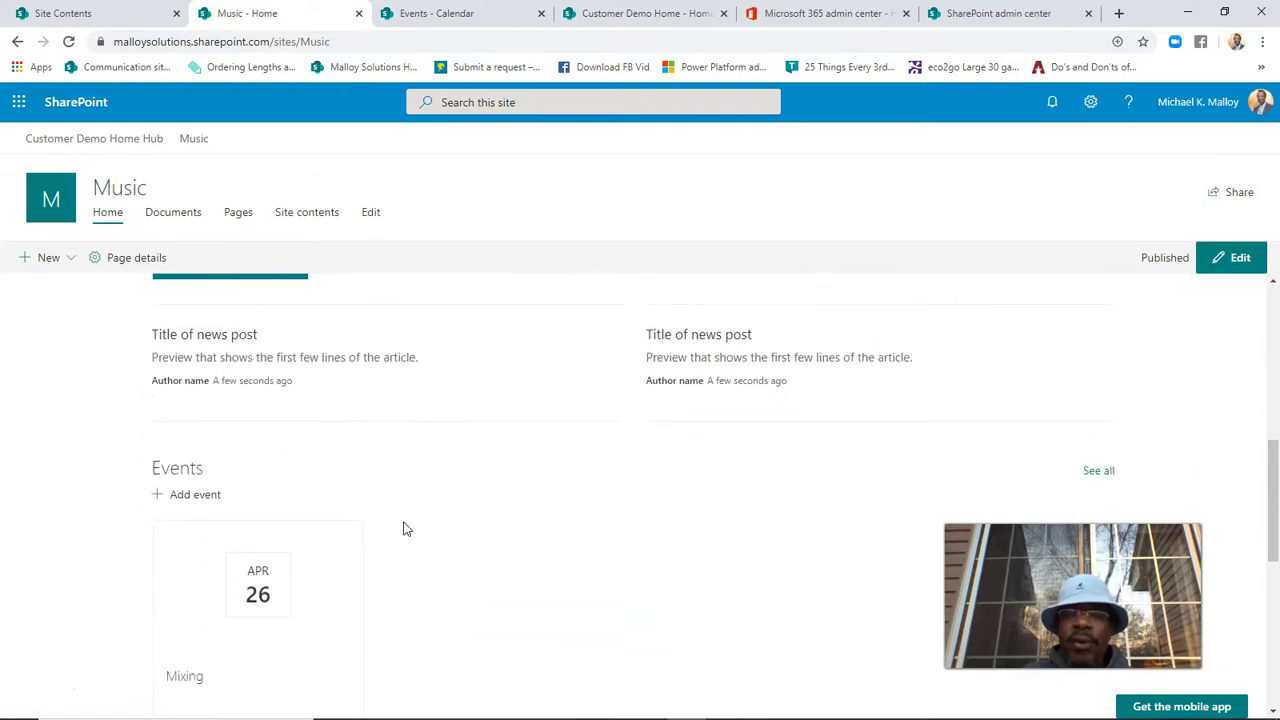
{"action": "scroll", "coordinate": [406, 529], "scroll_direction": "down", "scroll_amount": 1}
{"action": "scroll", "coordinate": [404, 528], "scroll_direction": "down", "scroll_amount": 1}
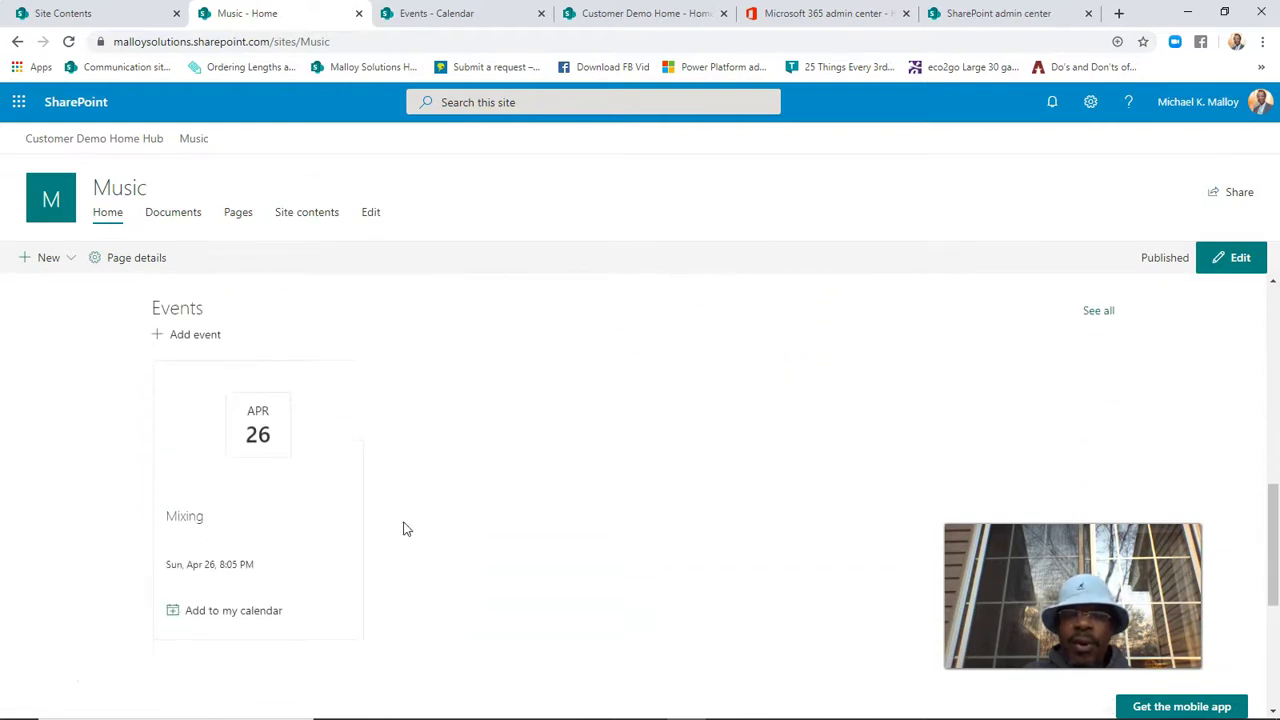
{"action": "left_click", "coordinate": [229, 574]}
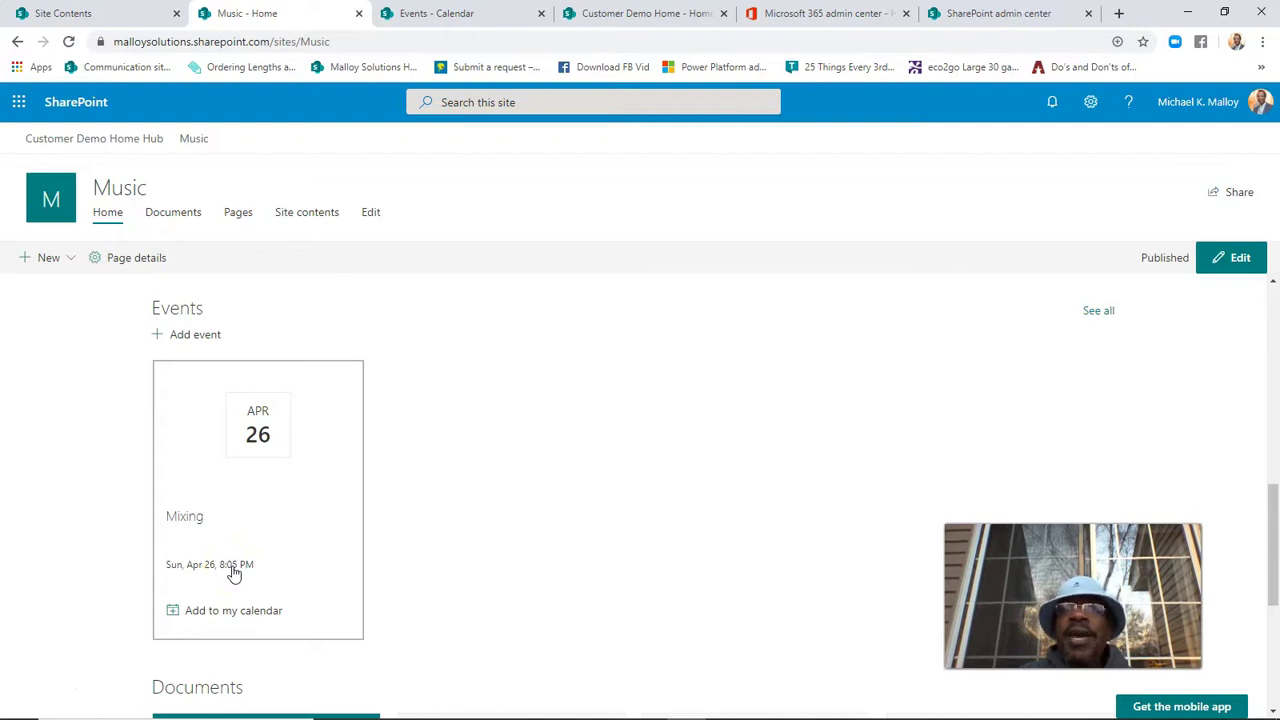
{"action": "left_click", "coordinate": [225, 576]}
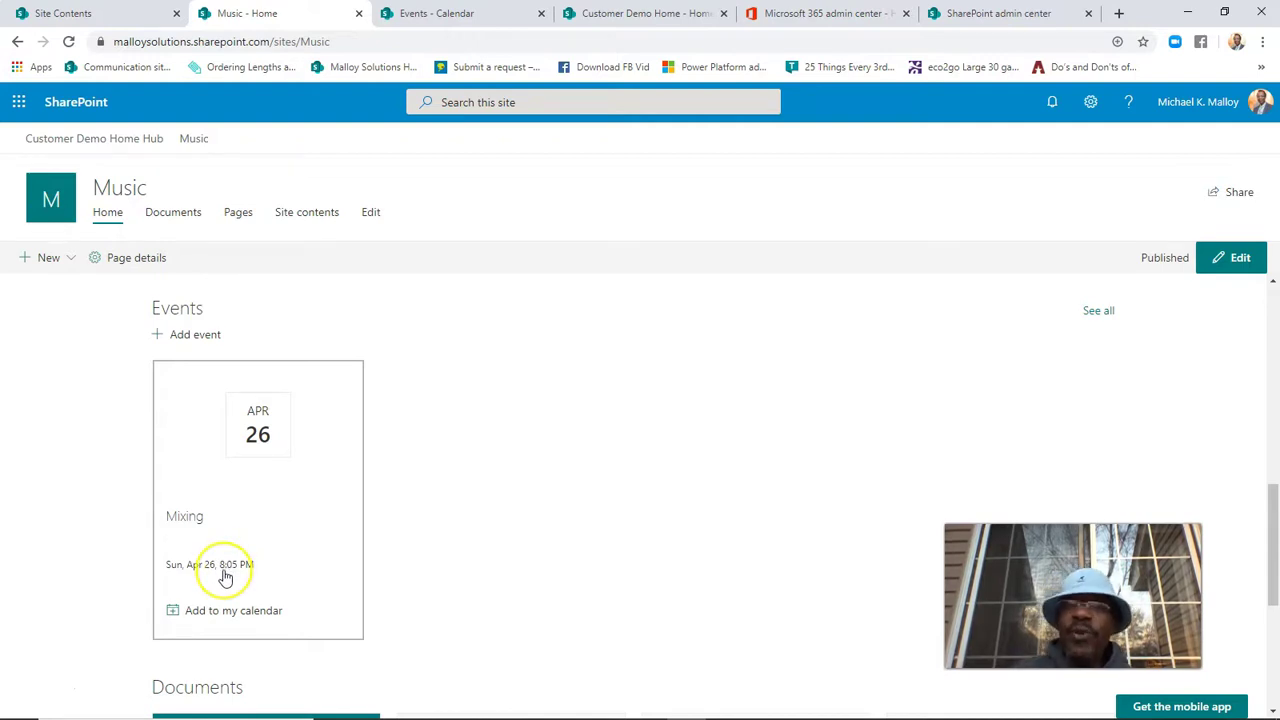